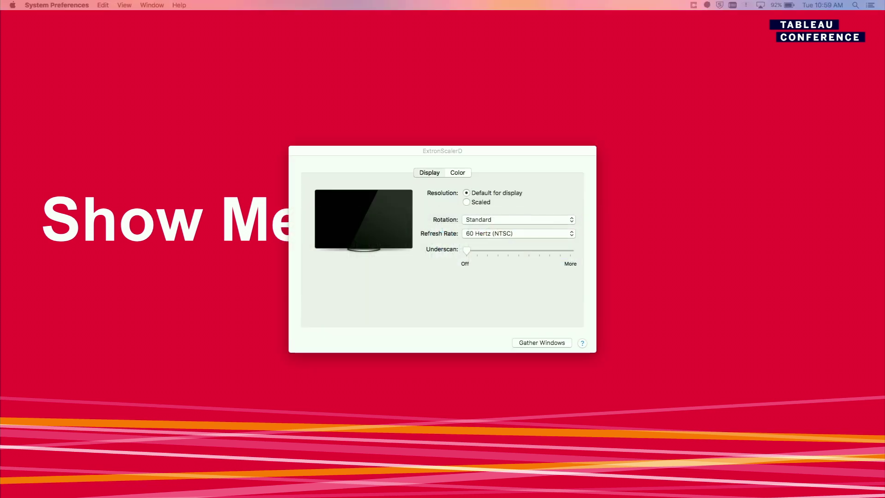
pyautogui.press('super+Tab')
# Switch from the PowerPoint slide show to the System Preferences display settings window
pyautogui.press('Escape')
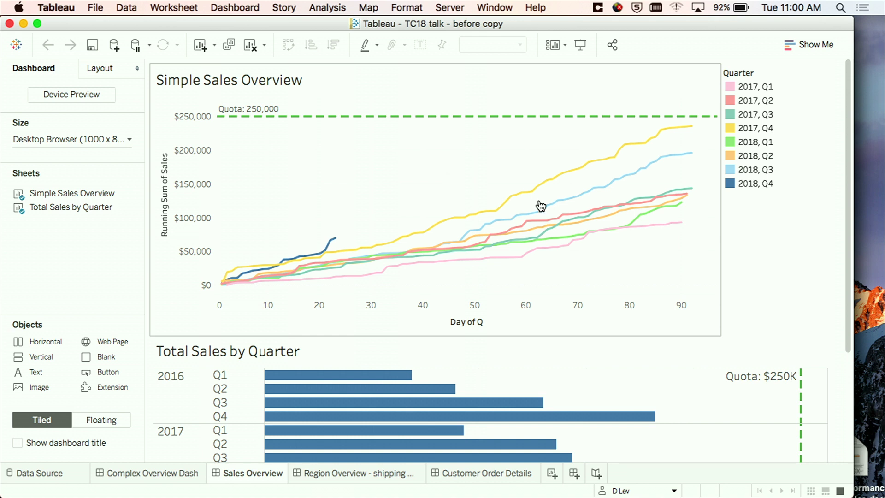
pyautogui.click(743, 189)
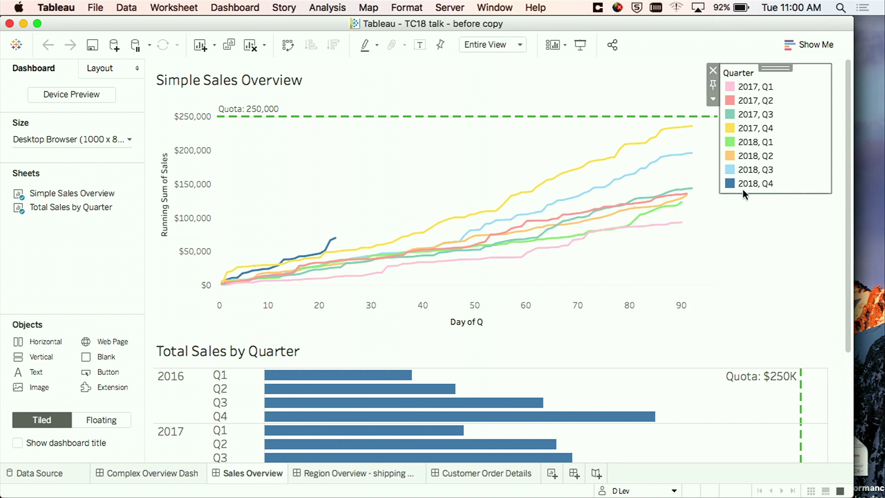
pyautogui.click(746, 184)
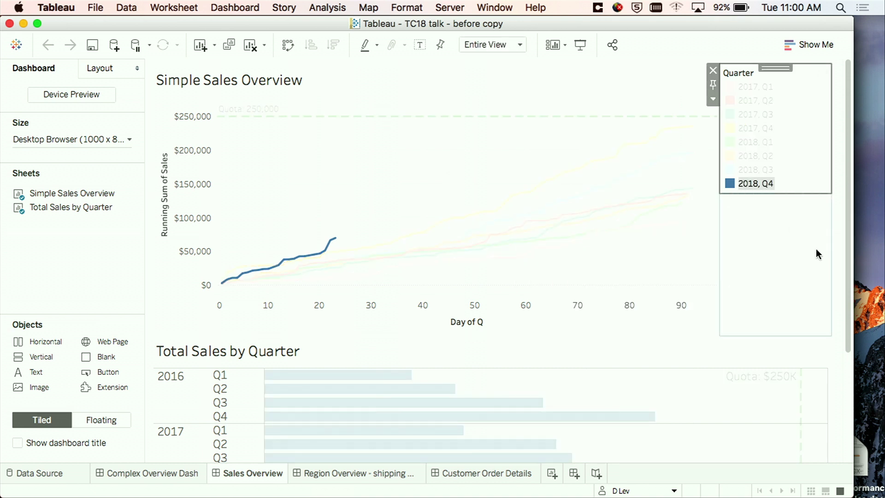
pyautogui.scroll(-2, 355, 238)
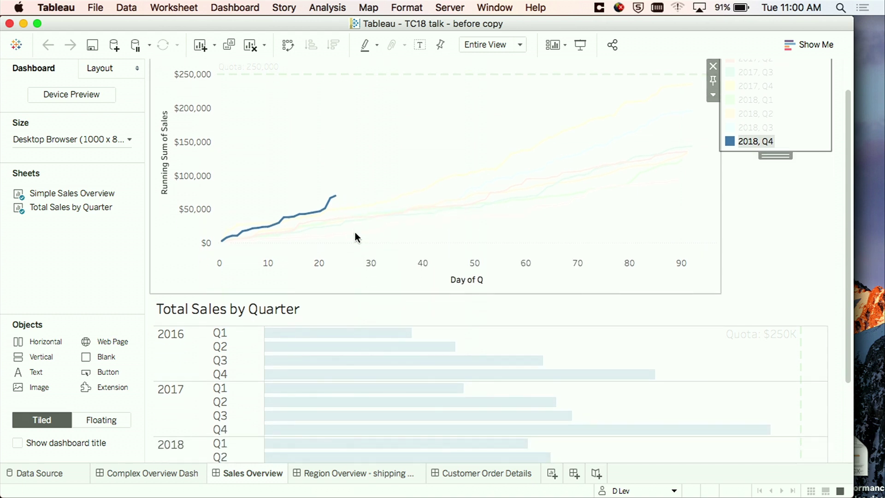
pyautogui.click(363, 181)
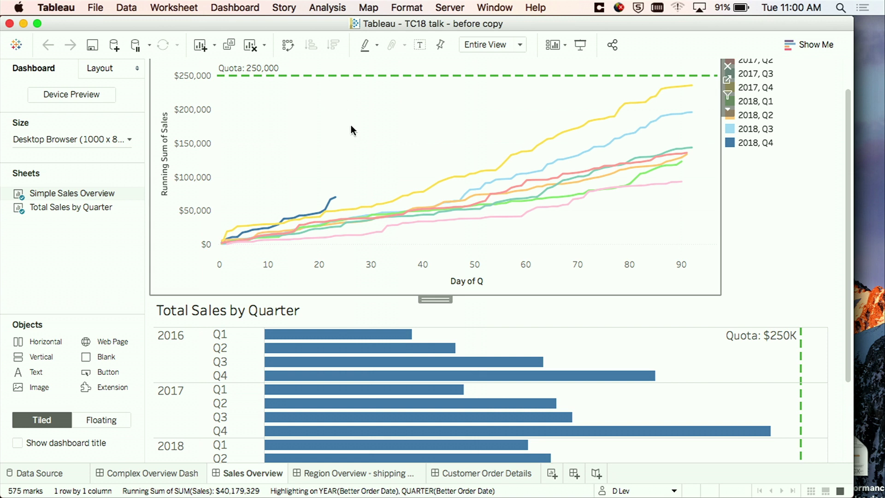
pyautogui.scroll(-5, 350, 127)
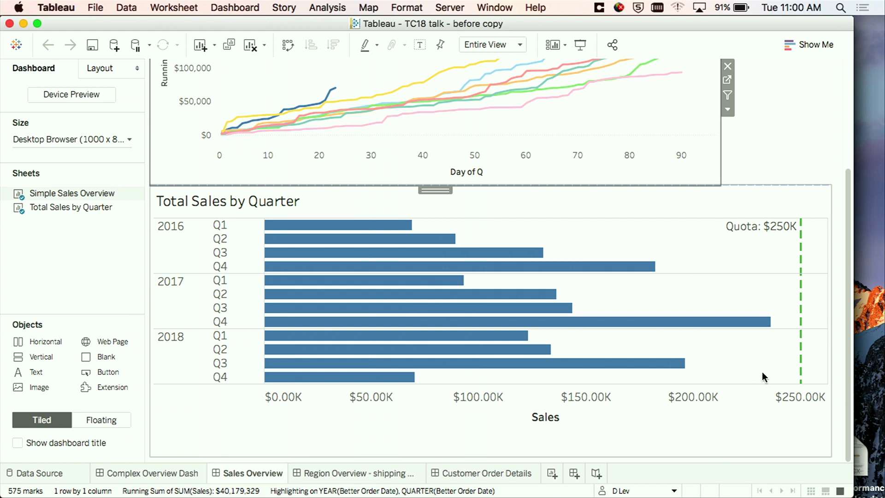
pyautogui.scroll(7, 762, 372)
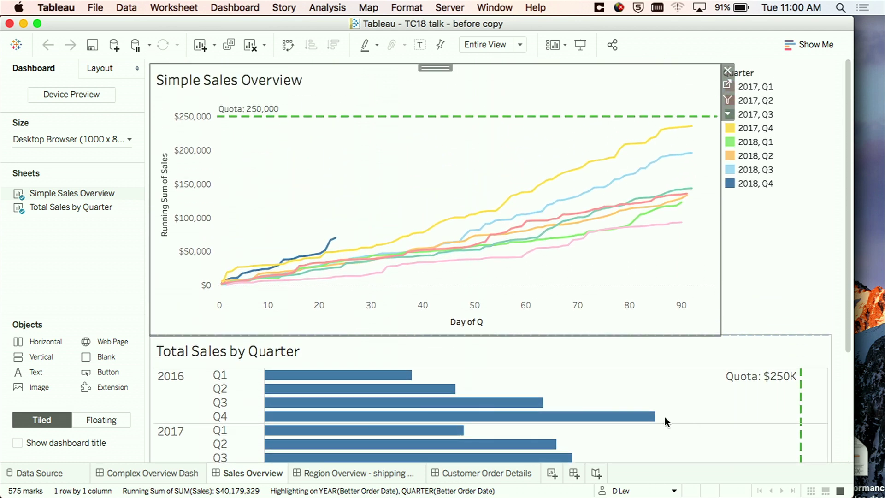
# Filter the Region Overview dashboard to the East region, then move to Customer Order Details
pyautogui.click(366, 475)
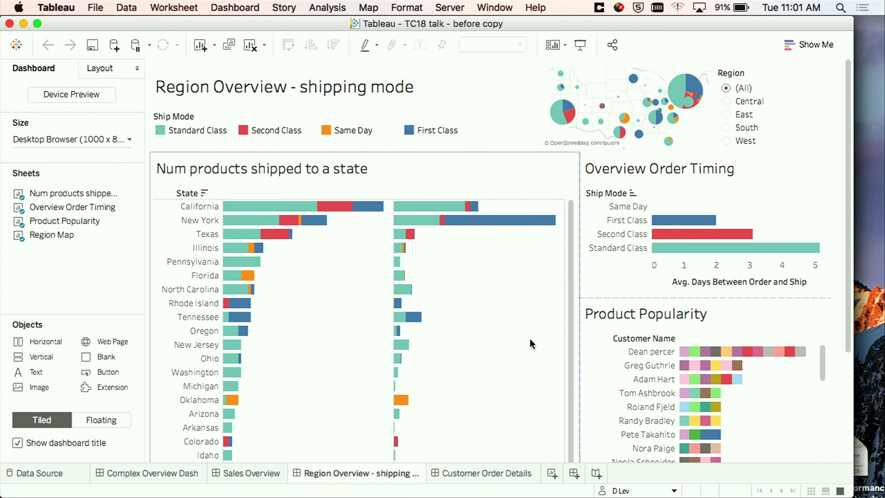
pyautogui.click(727, 101)
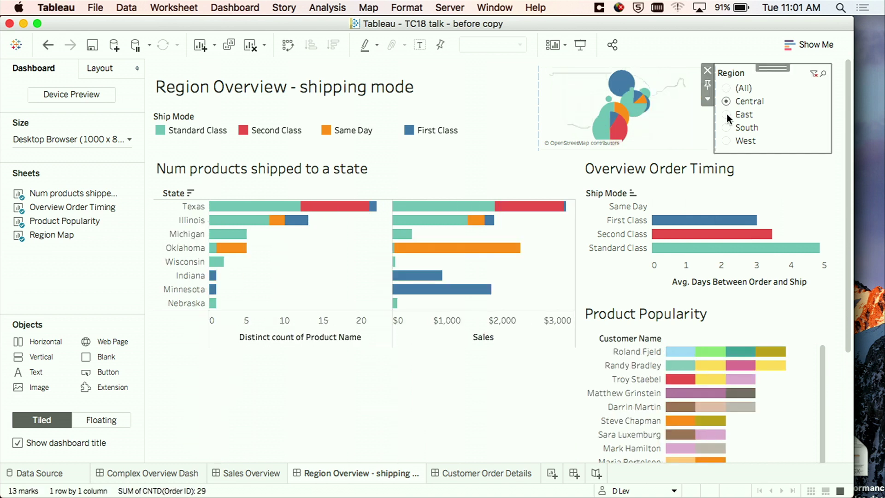
pyautogui.click(726, 115)
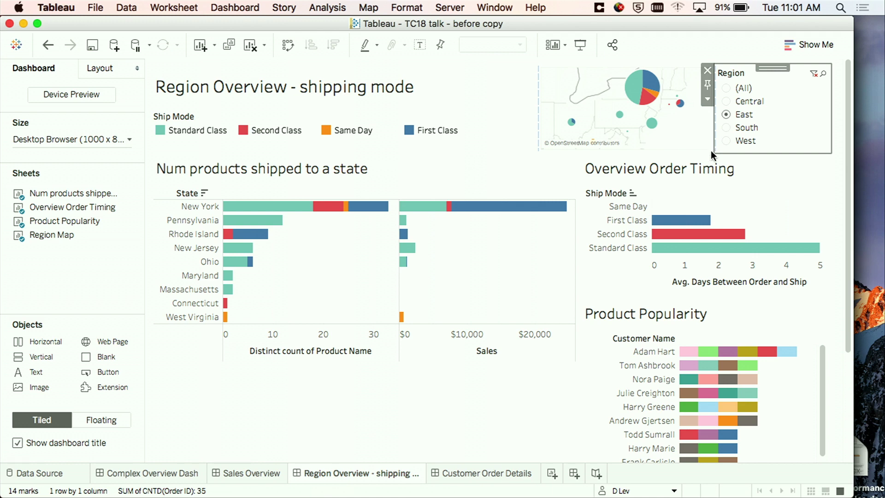
pyautogui.click(472, 474)
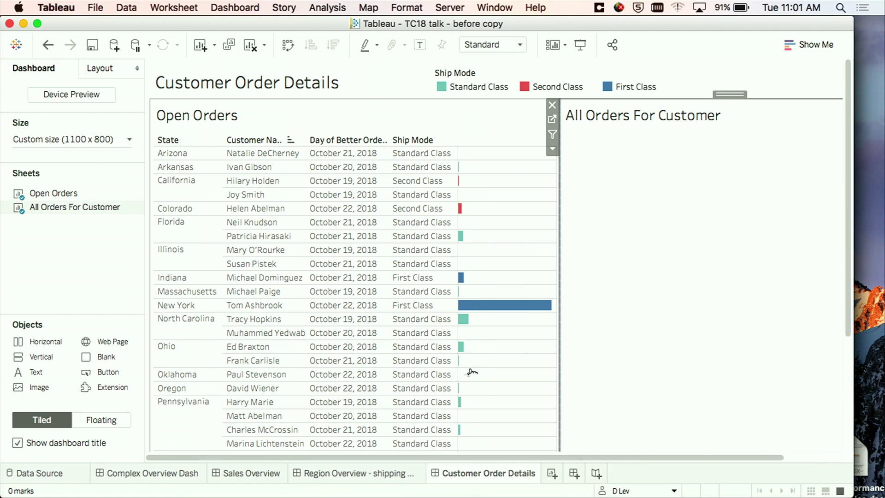
# Select a block of Open Orders bars to list their orders, then return to Sales Overview
pyautogui.click(493, 342)
pyautogui.moveTo(494, 341); pyautogui.dragTo(436, 305)
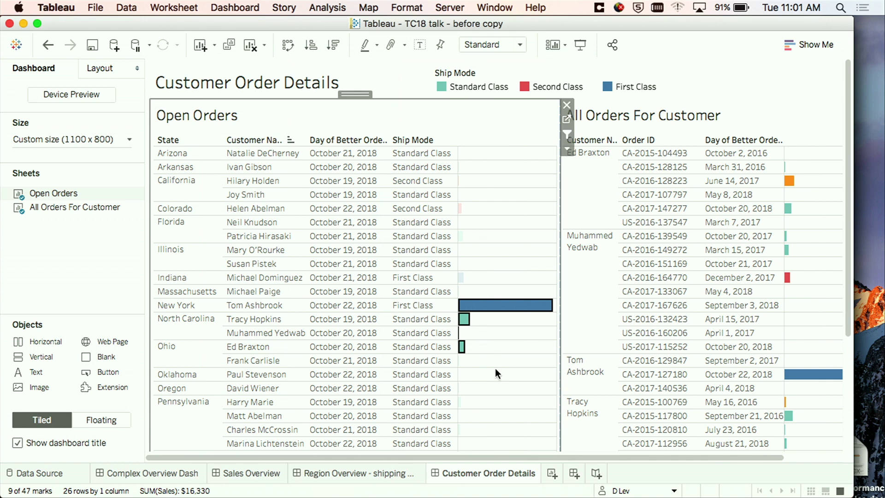
pyautogui.click(250, 479)
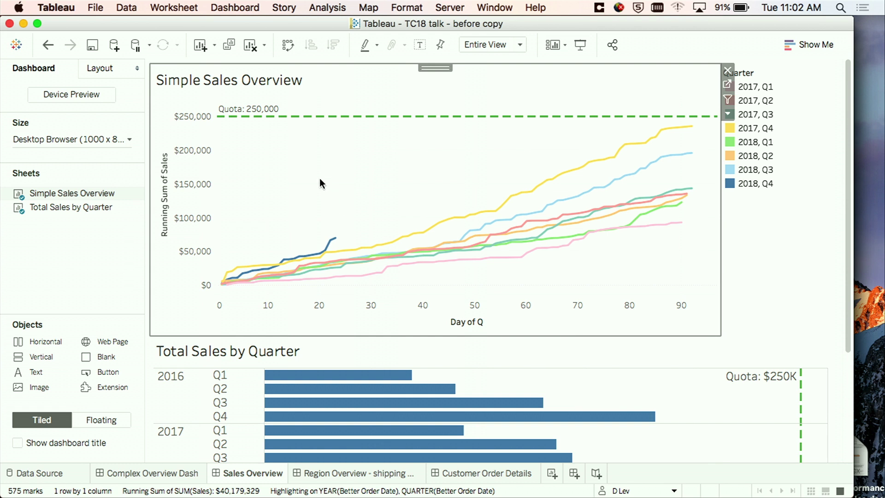
# Format the quota line label as custom currency with 0 decimals in thousands (K)
pyautogui.moveTo(289, 123)
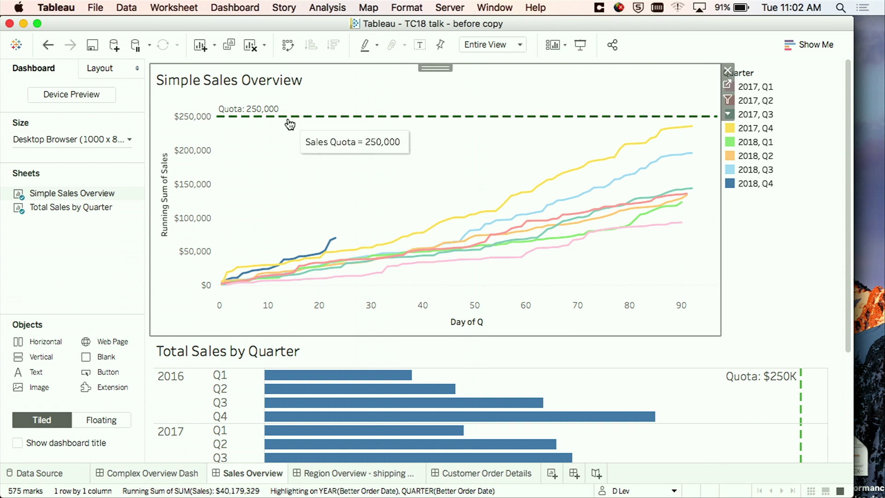
pyautogui.click(289, 123)
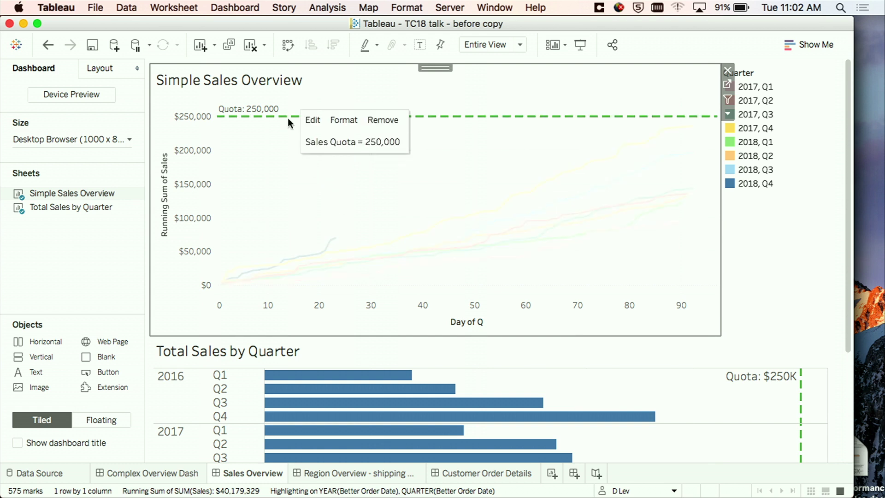
pyautogui.click(347, 121)
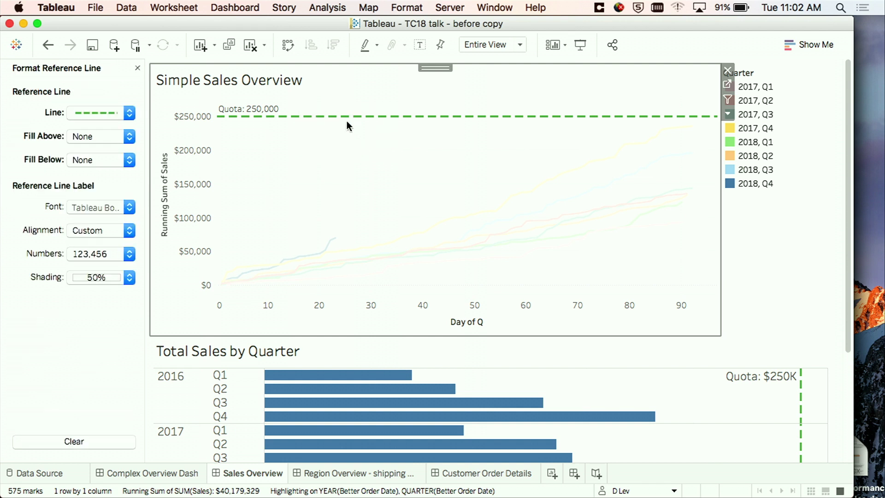
pyautogui.click(118, 255)
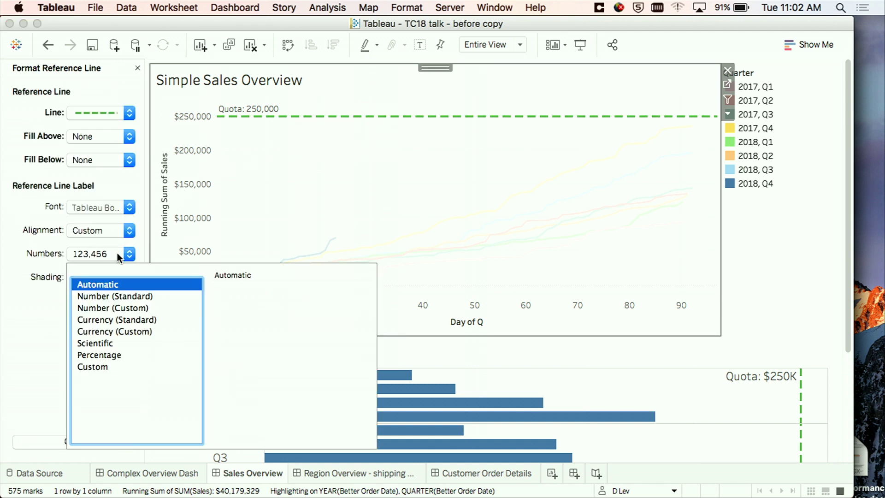
pyautogui.click(132, 332)
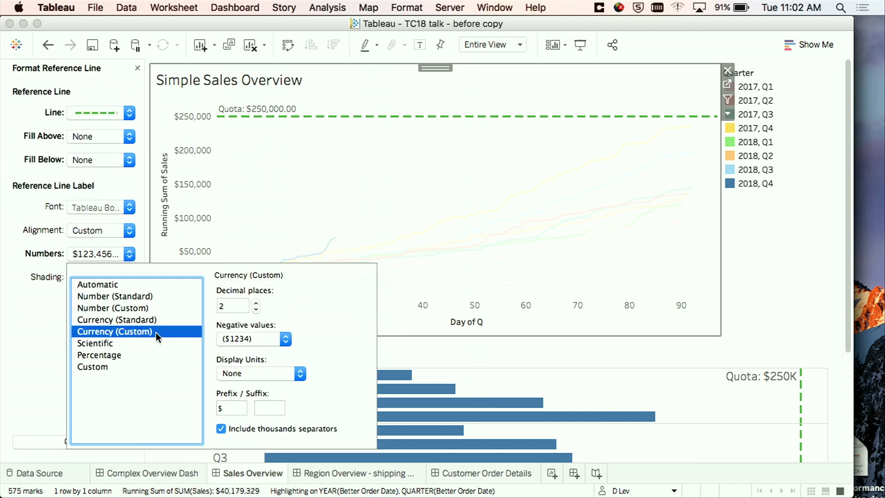
pyautogui.click(256, 309)
pyautogui.click(256, 310)
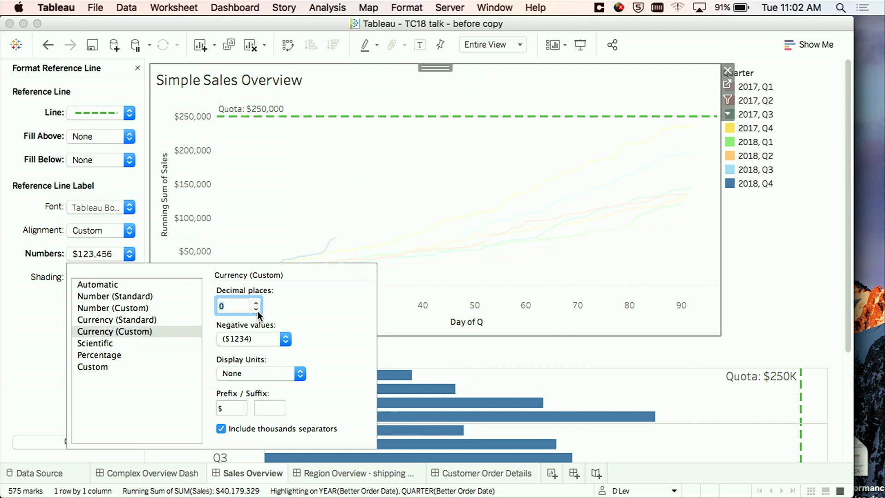
pyautogui.click(254, 371)
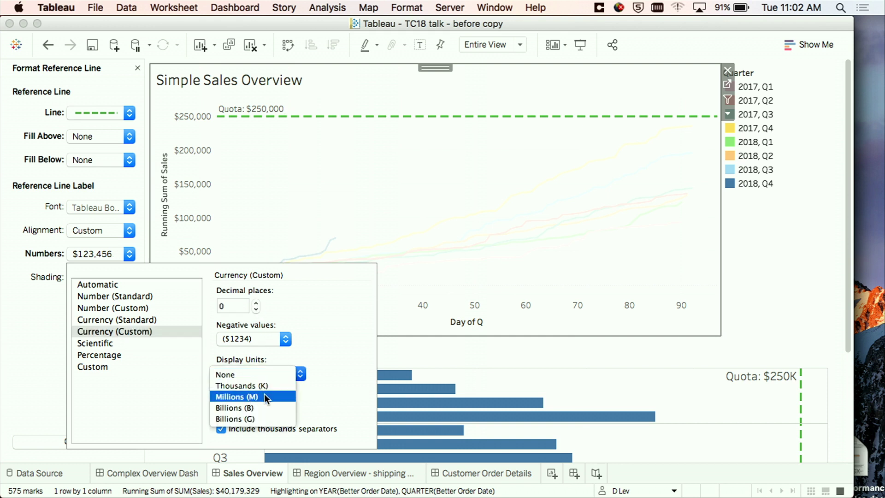
pyautogui.click(270, 386)
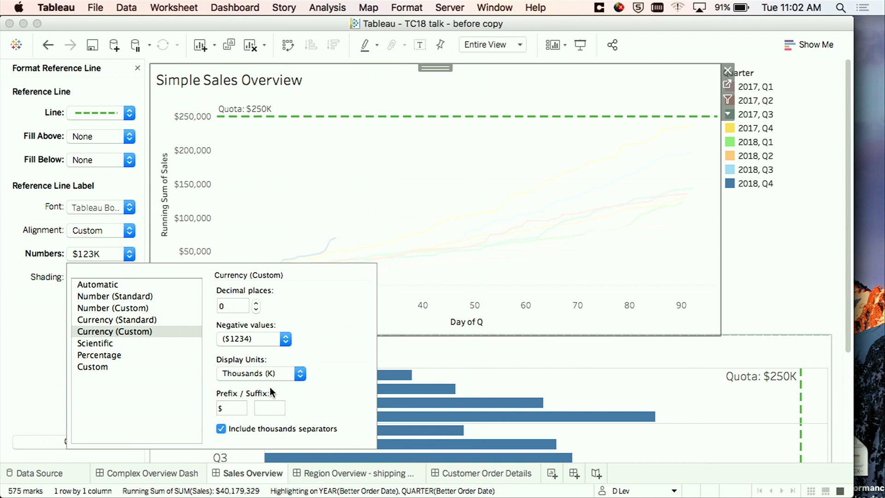
pyautogui.click(257, 239)
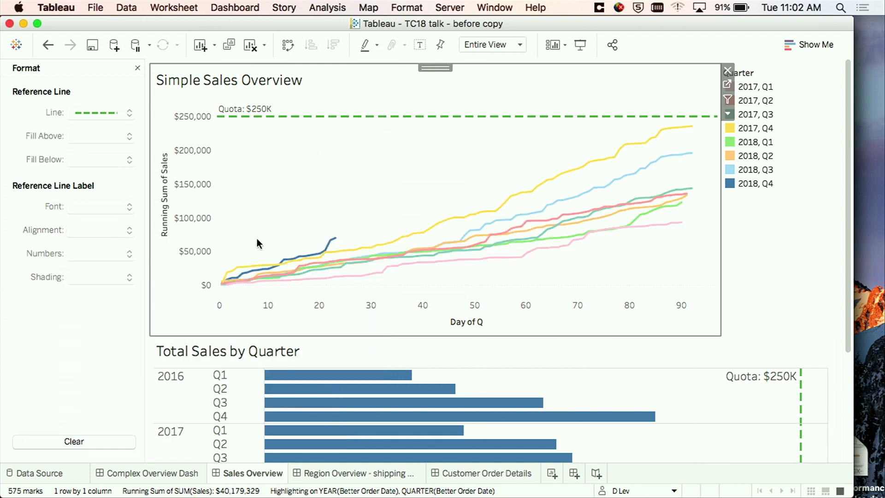
# Set the Simple Sales Overview sheet's default worksheet font size to 14 pt
pyautogui.rightClick(277, 202)
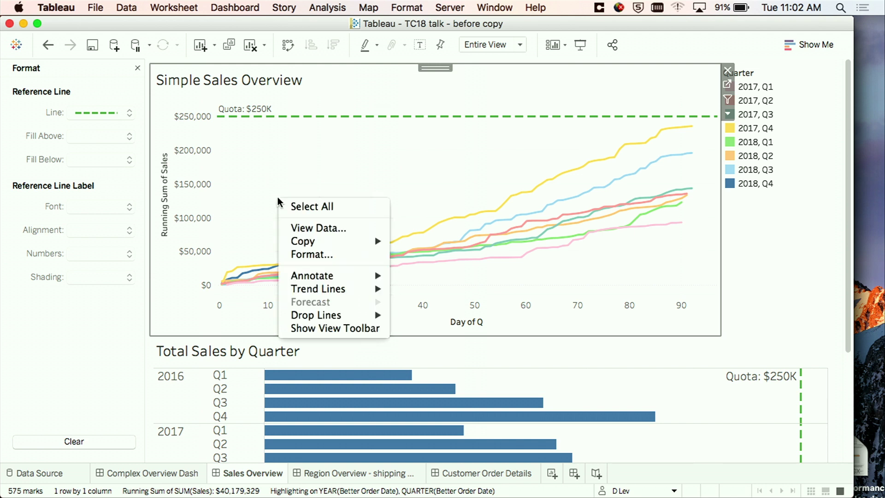
pyautogui.click(302, 254)
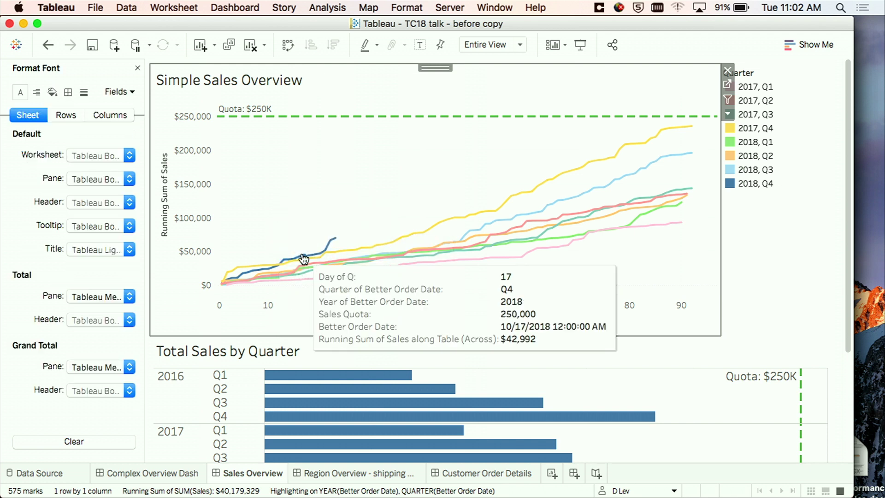
pyautogui.click(124, 159)
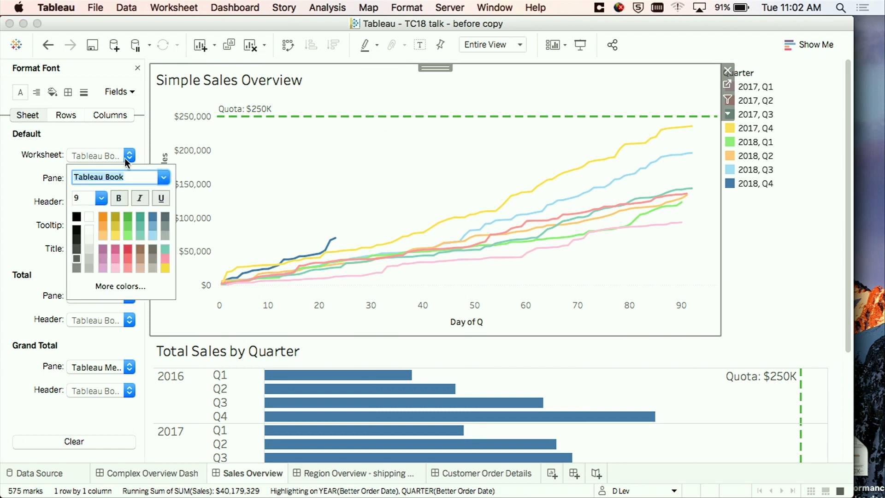
pyautogui.click(102, 198)
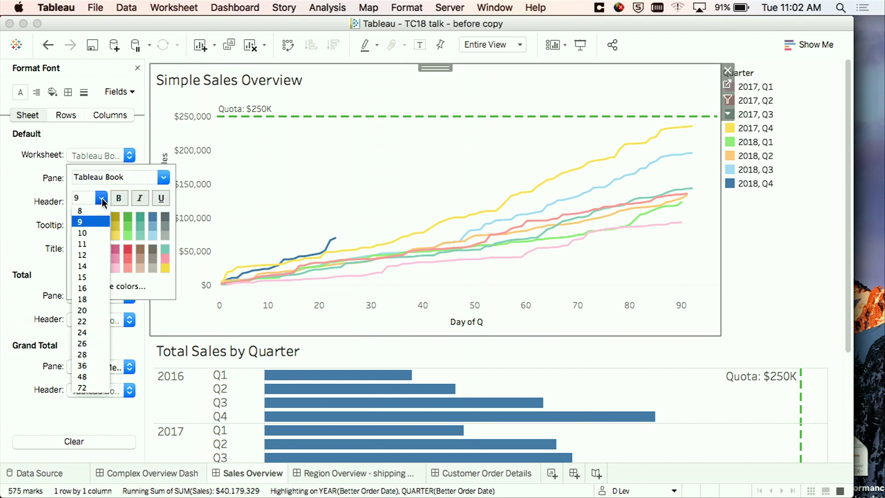
pyautogui.click(102, 266)
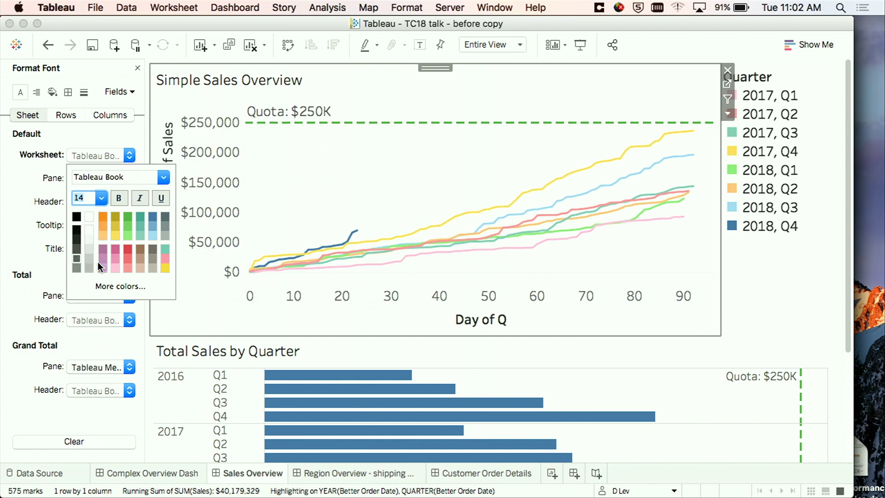
pyautogui.click(286, 182)
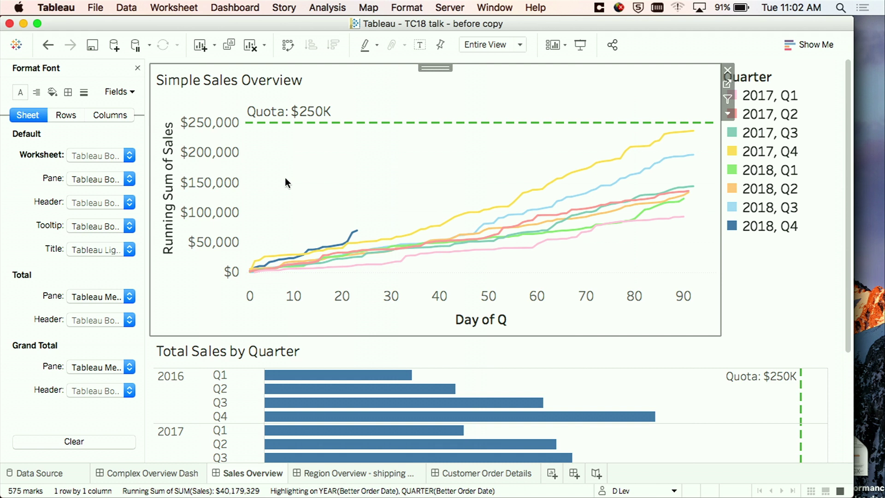
pyautogui.click(215, 178)
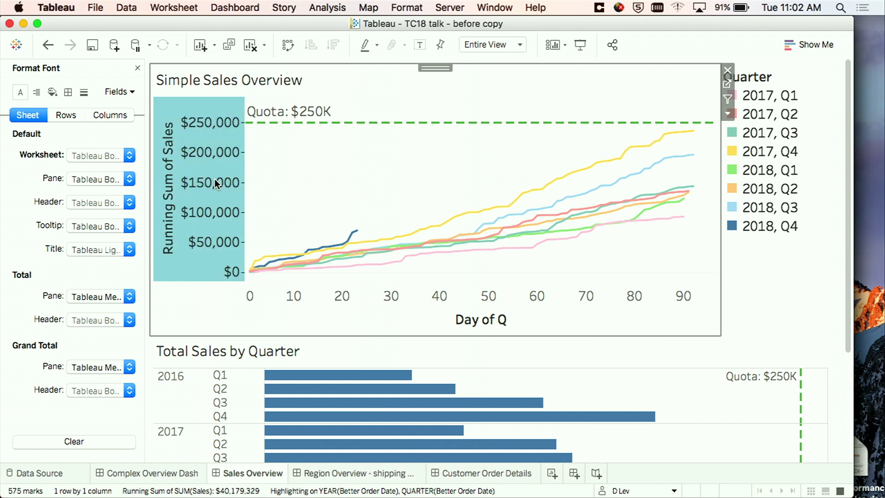
# Format the Running Sum of Sales axis as custom currency, 0 decimals, in thousands (K)
pyautogui.rightClick(210, 204)
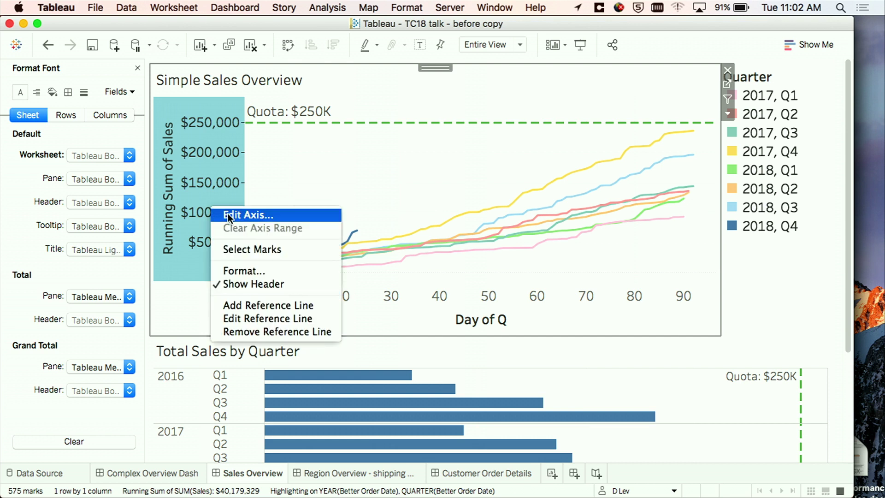
pyautogui.click(231, 271)
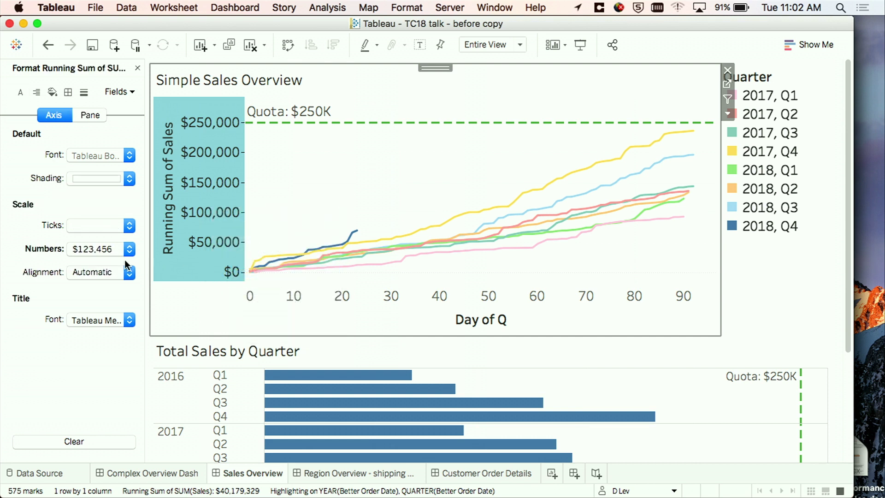
pyautogui.click(111, 249)
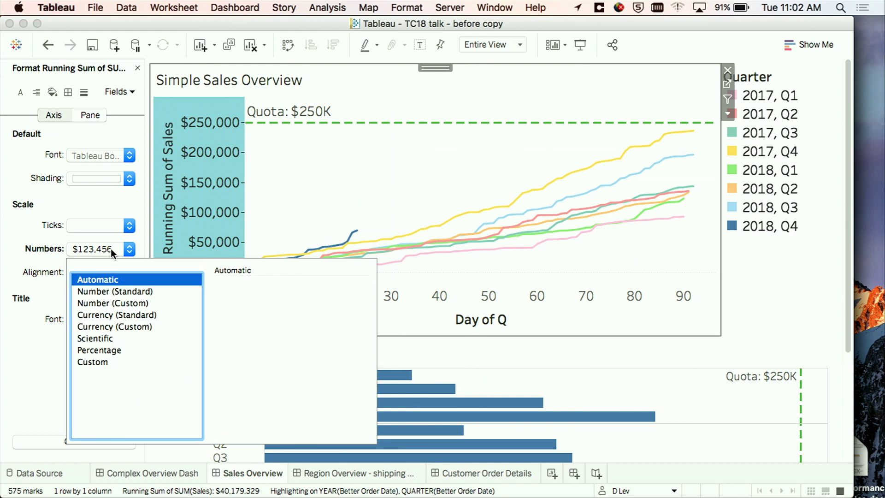
pyautogui.click(117, 325)
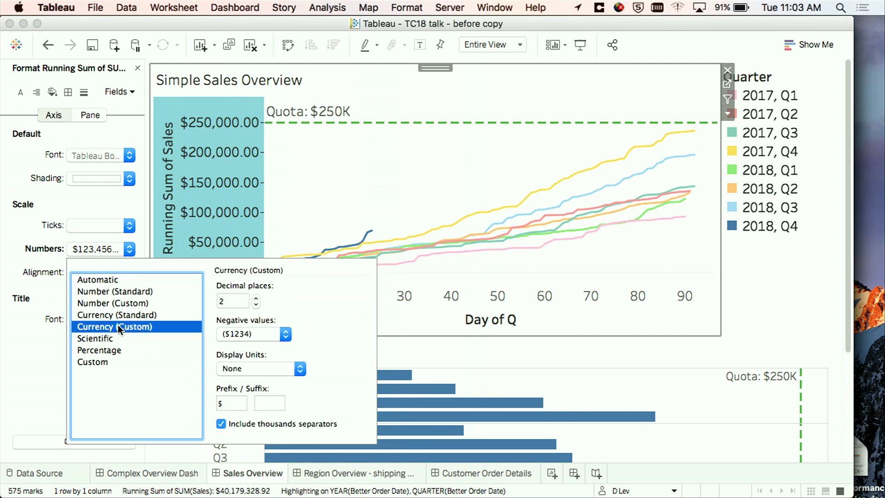
pyautogui.click(256, 304)
pyautogui.click(255, 304)
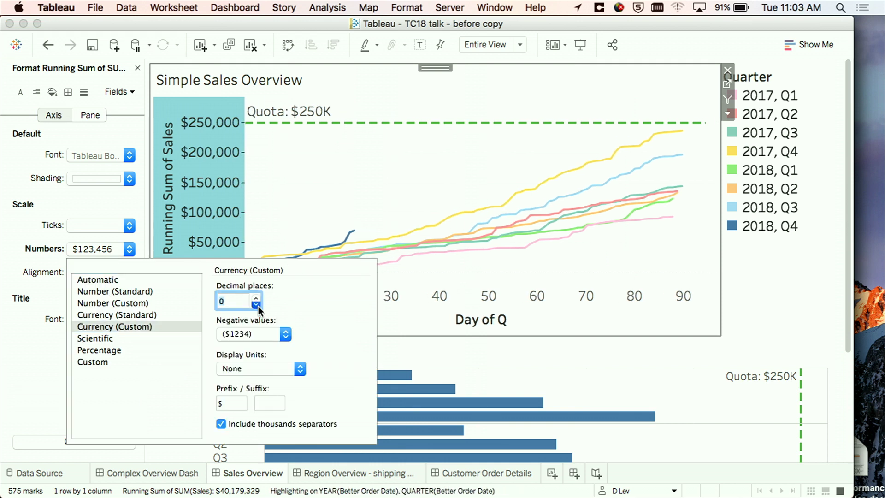
pyautogui.click(258, 369)
pyautogui.click(258, 378)
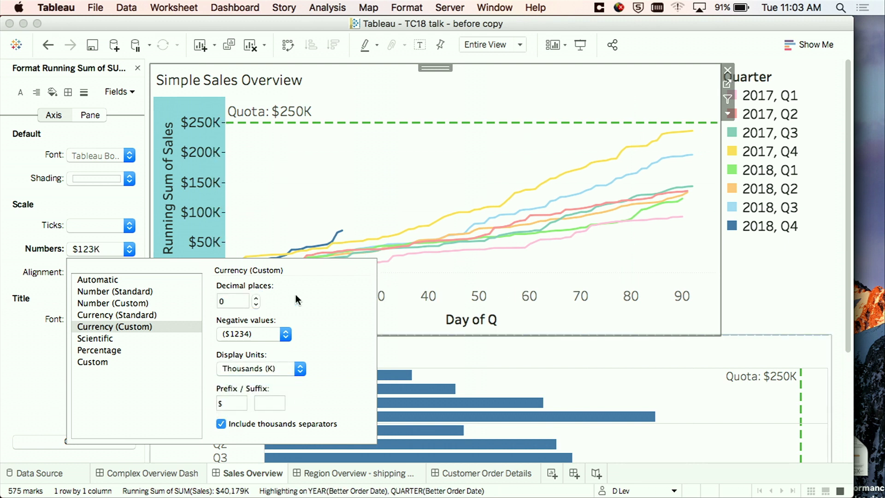
pyautogui.click(290, 212)
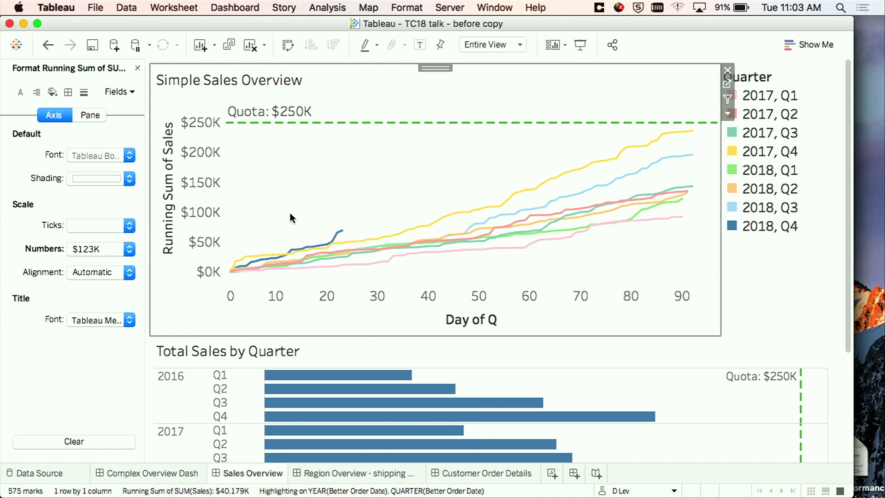
# Size the dashboard with the Web Page Embedded 800 x 800 preset
pyautogui.click(137, 69)
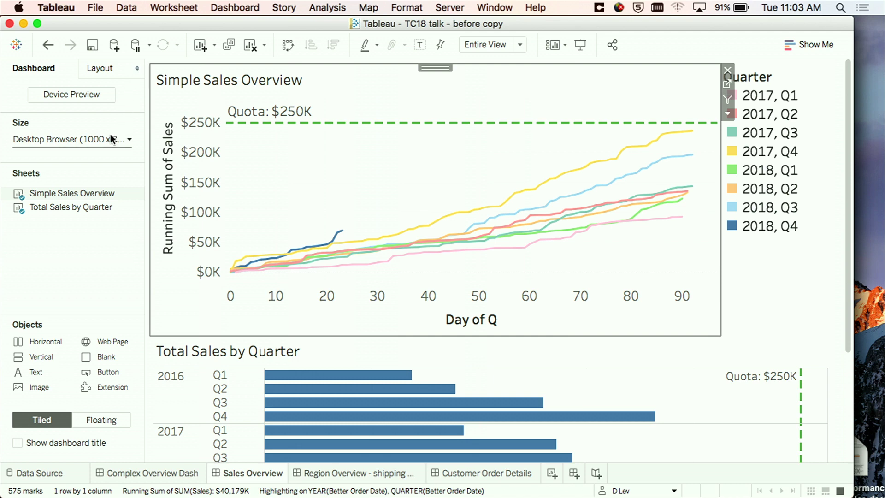
pyautogui.click(129, 140)
pyautogui.click(125, 179)
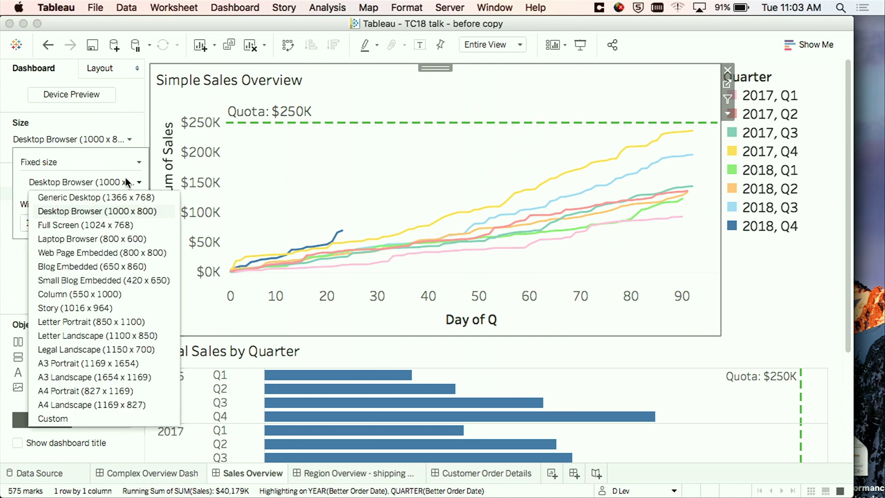
pyautogui.click(159, 253)
pyautogui.click(270, 200)
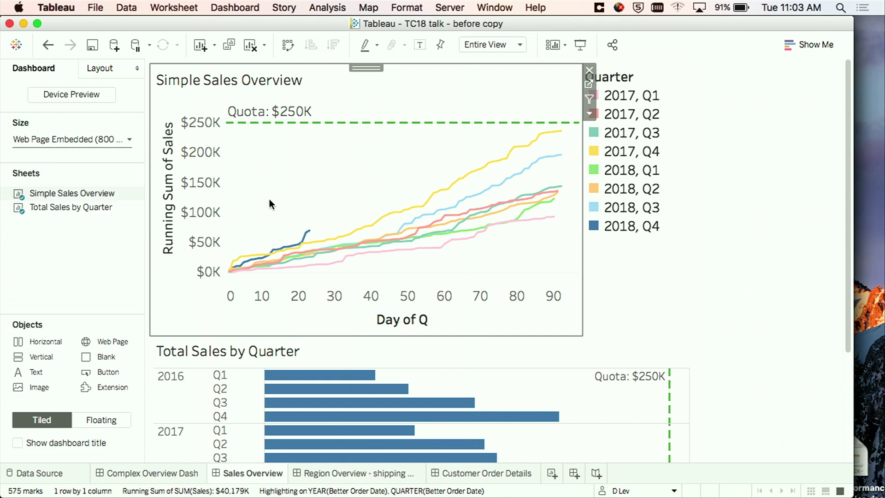
# Change the dashboard height to 700 px for a custom 800 x 700 size
pyautogui.click(108, 139)
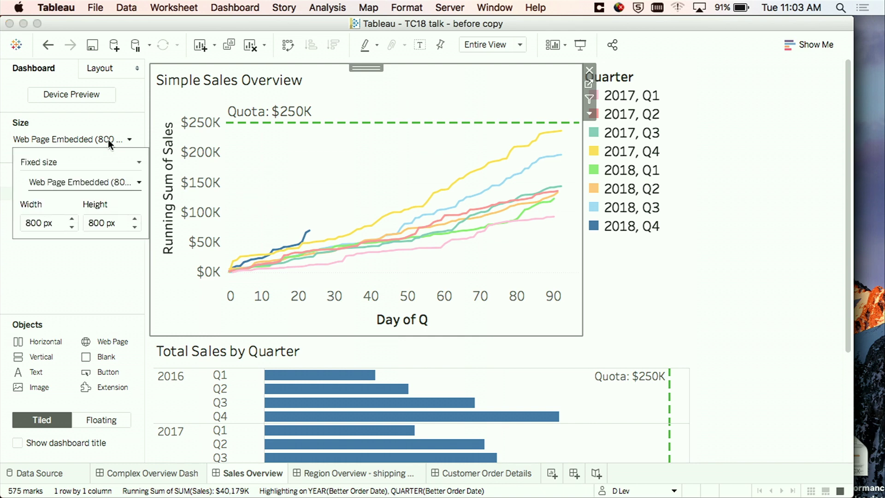
pyautogui.click(114, 221)
pyautogui.moveTo(96, 225); pyautogui.dragTo(85, 225)
pyautogui.write('7')
pyautogui.press('Return')
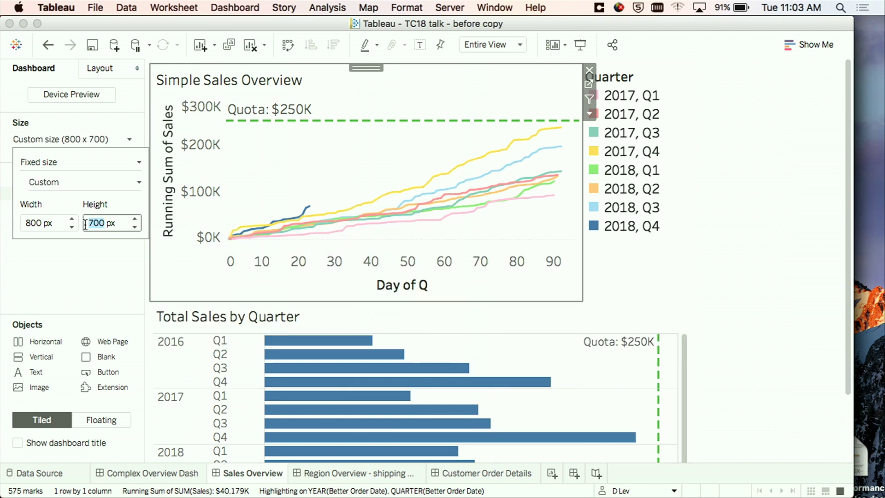
pyautogui.click(748, 339)
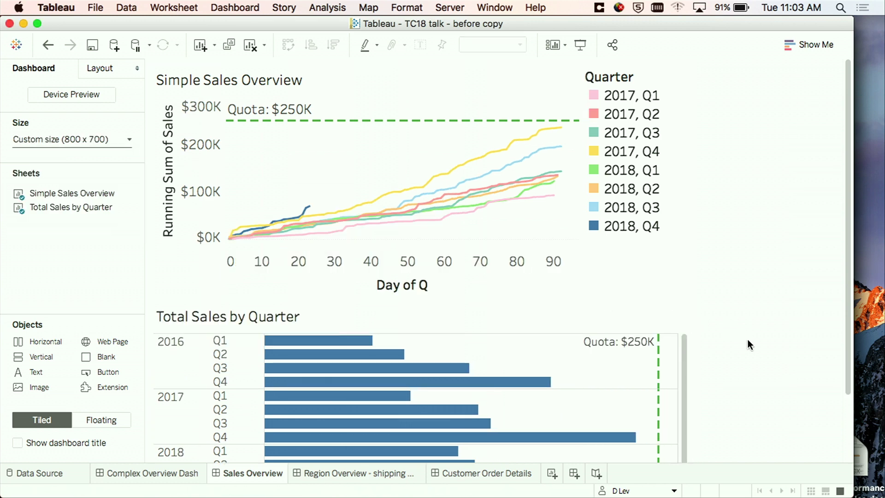
pyautogui.scroll(-3, 748, 339)
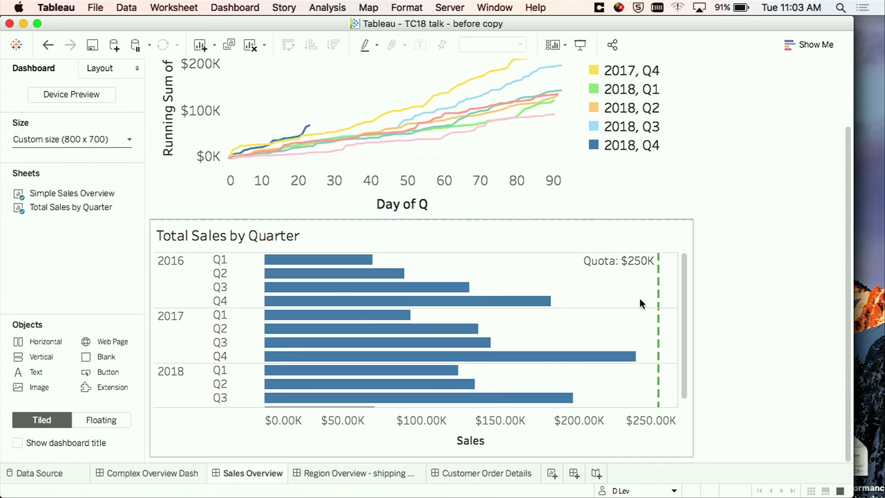
# Switch Total Sales by Quarter from Standard to Fit Height so all quarters show
pyautogui.click(613, 309)
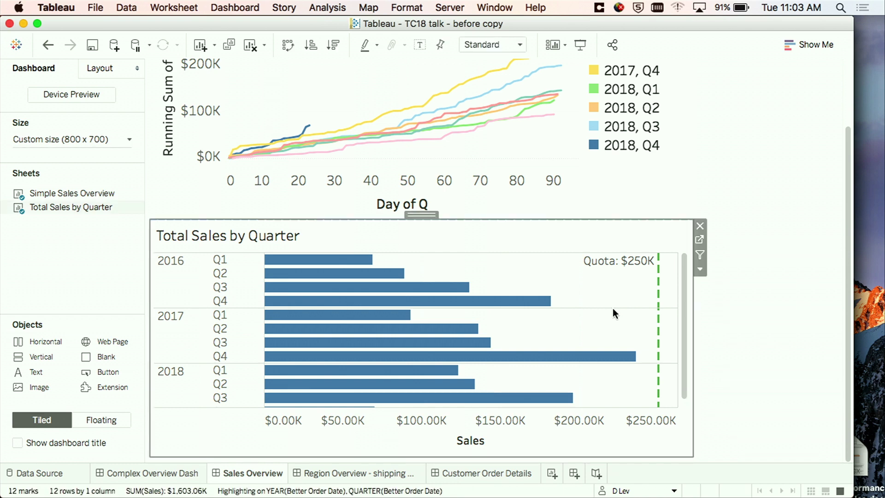
pyautogui.click(520, 44)
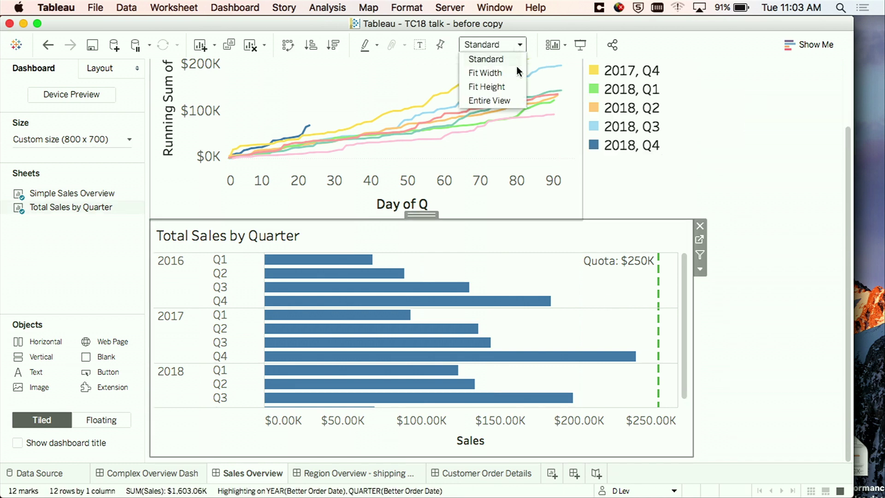
pyautogui.click(512, 86)
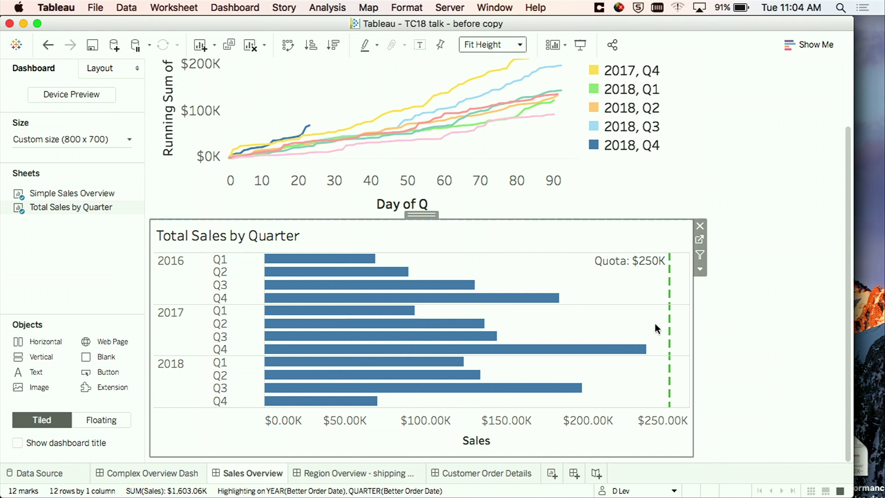
pyautogui.scroll(3, 655, 325)
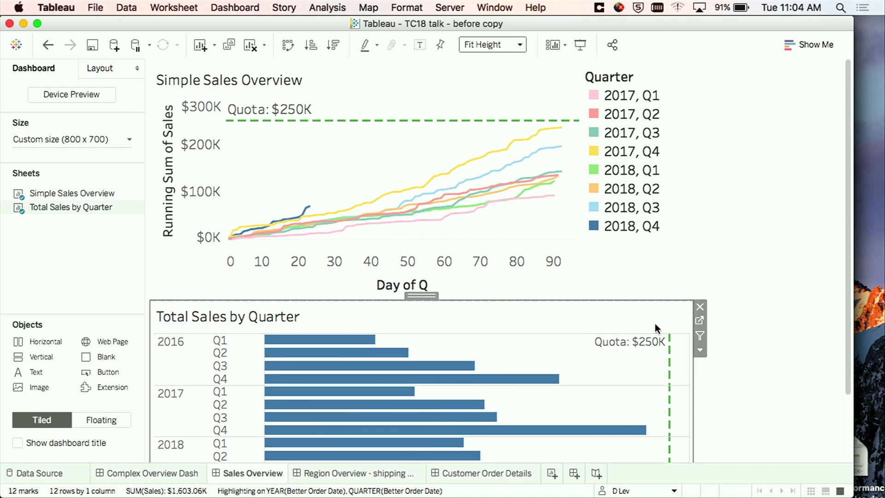
# Retitle the 'Day of Q' axis to 'Day of Quarter', then switch to the presentation slides
pyautogui.click(433, 153)
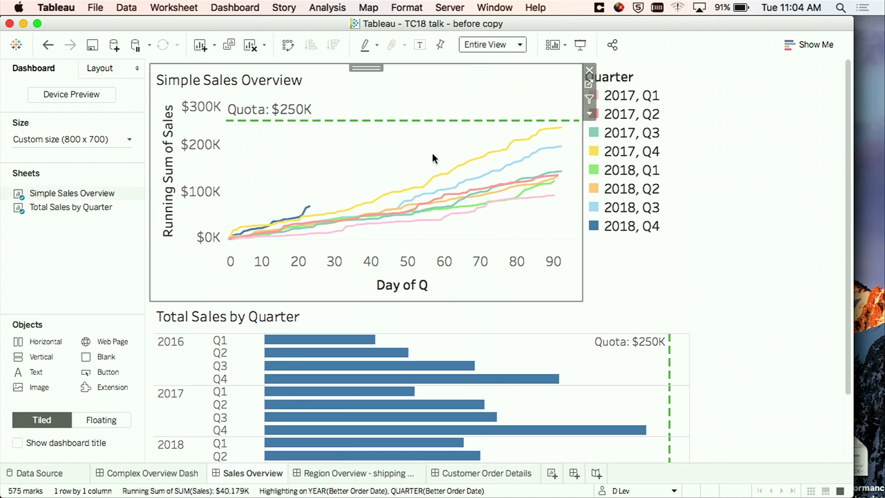
pyautogui.doubleClick(421, 288)
pyautogui.tripleClick(352, 359)
pyautogui.click(352, 359)
pyautogui.write('uarter')
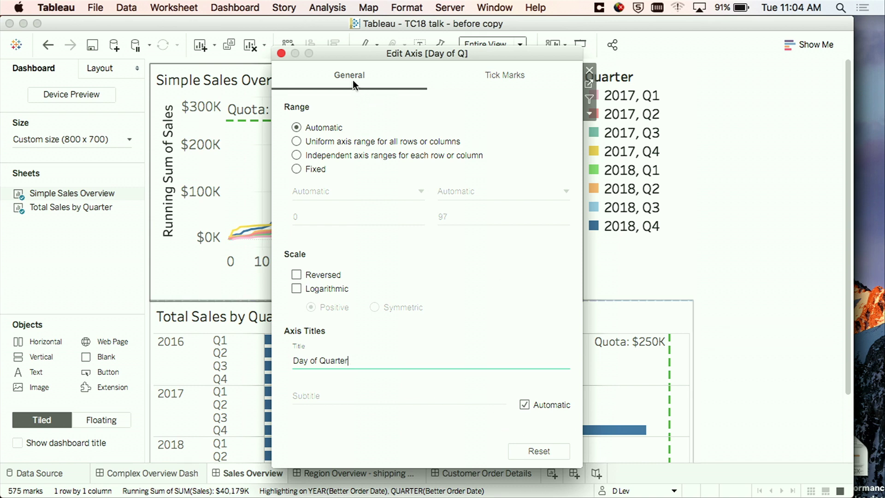
pyautogui.click(281, 54)
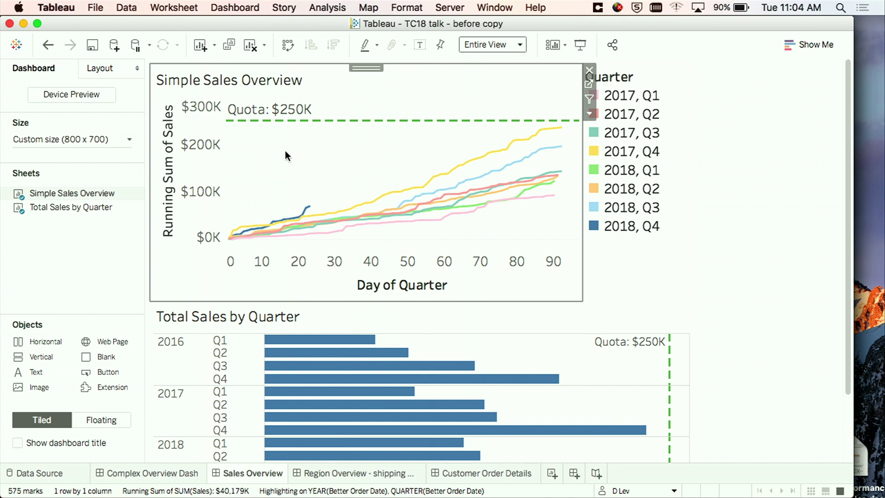
pyautogui.press('super+Tab')
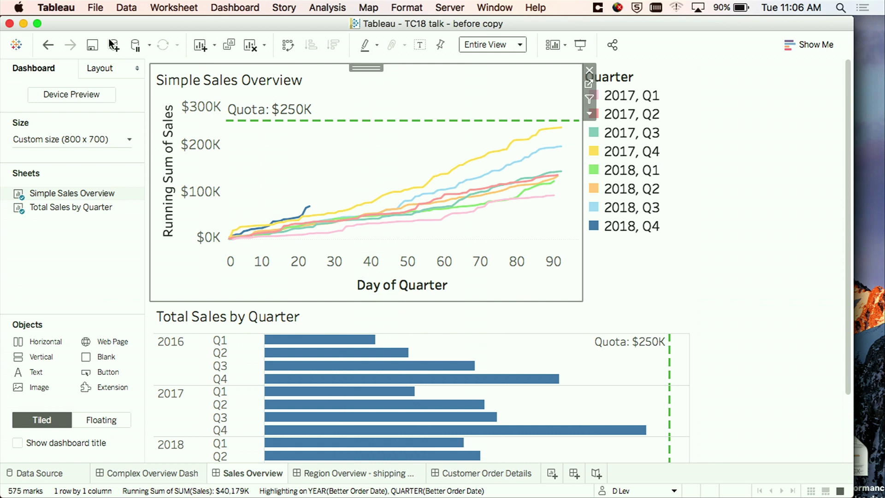
# Add a Generic Phone (375 x 667) layout to the Sales Overview dashboard via Device Preview
pyautogui.click(84, 96)
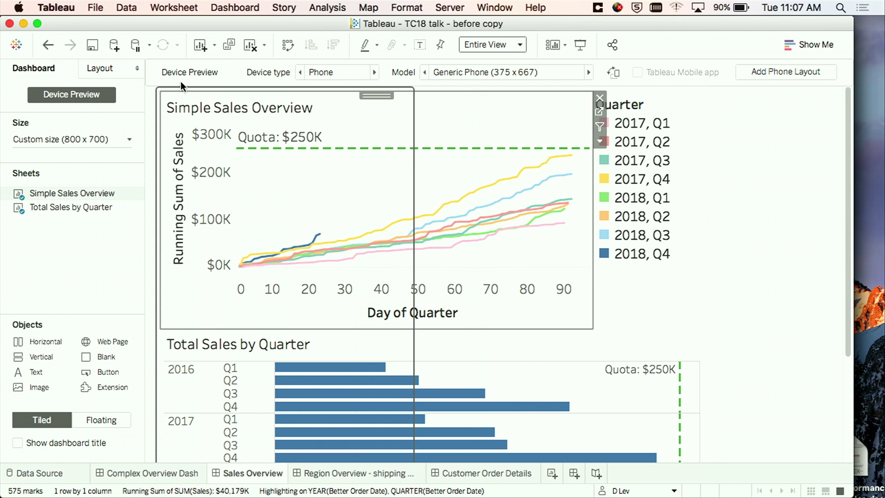
pyautogui.click(325, 74)
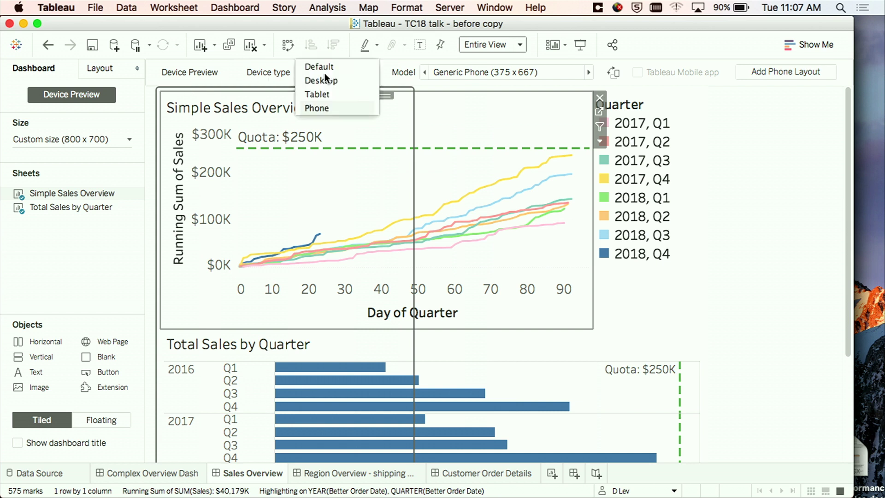
pyautogui.click(345, 107)
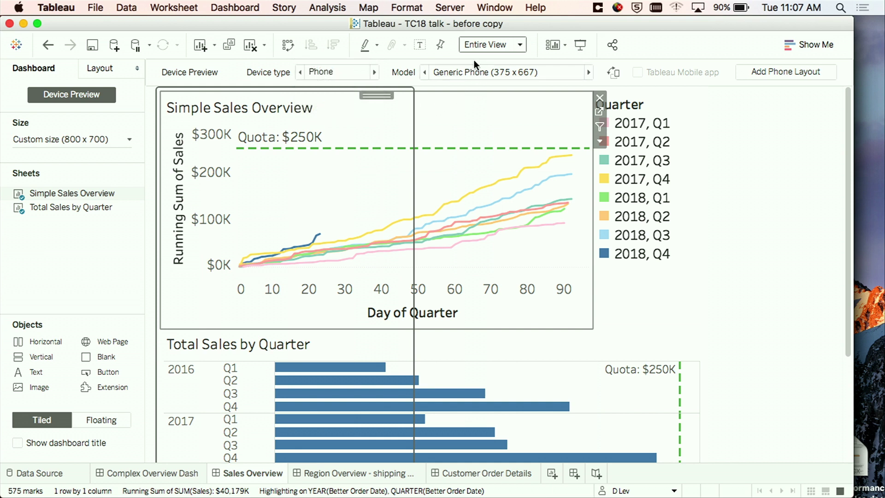
pyautogui.click(463, 73)
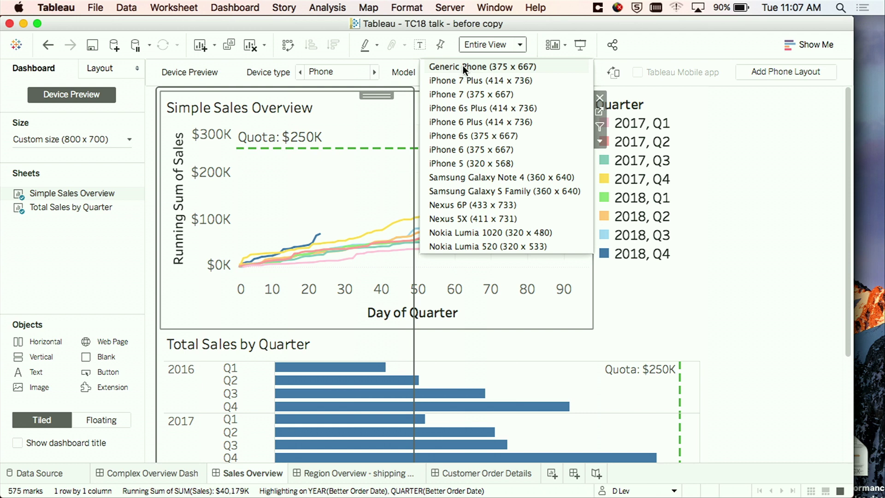
pyautogui.click(463, 66)
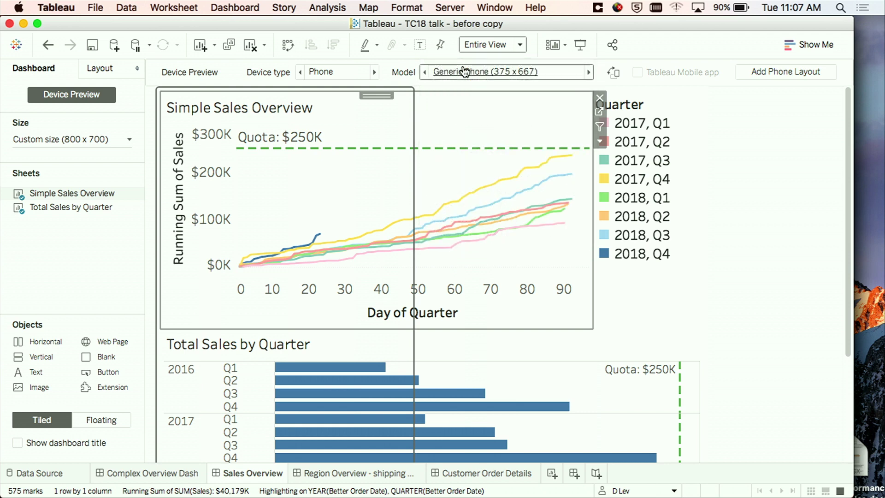
pyautogui.click(779, 76)
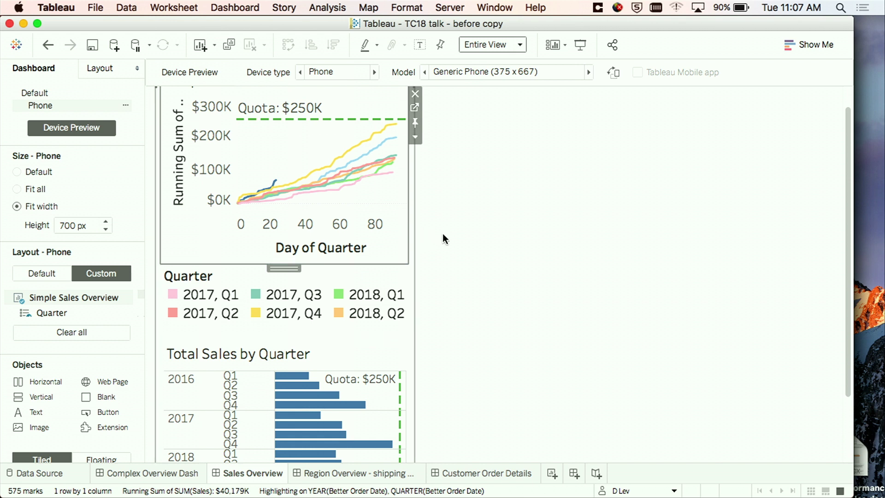
pyautogui.click(458, 245)
pyautogui.click(391, 6)
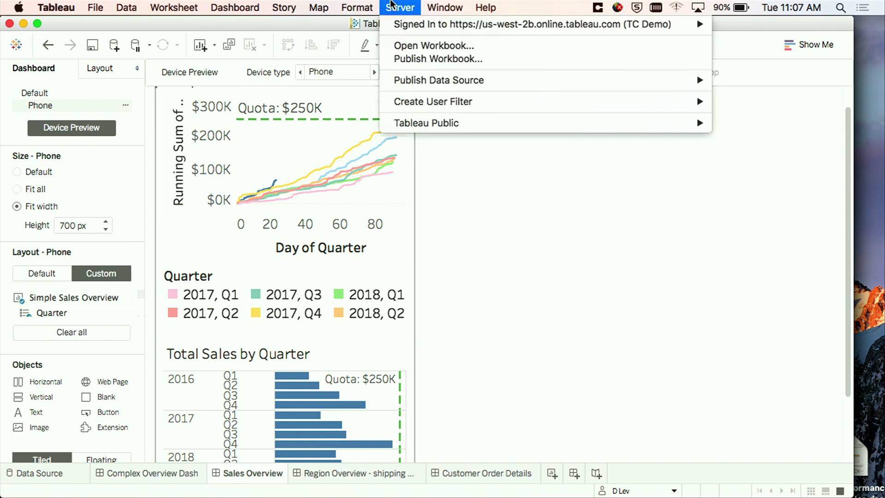
pyautogui.click(404, 60)
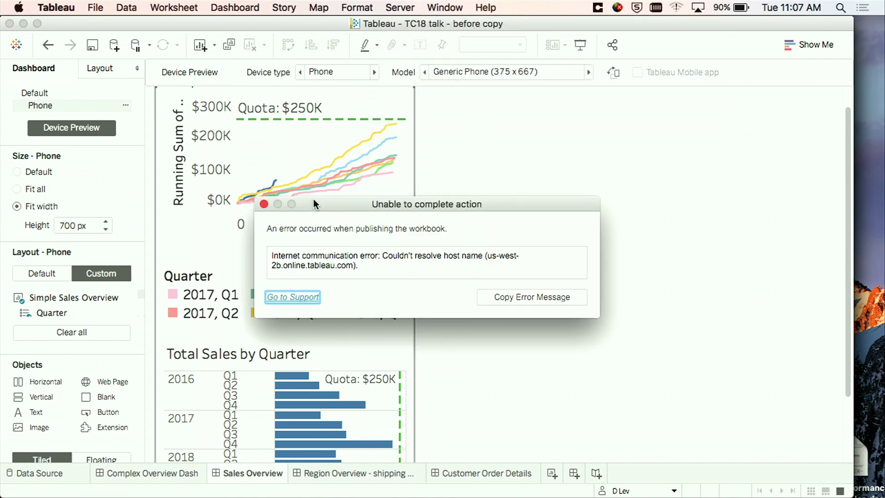
pyautogui.click(264, 203)
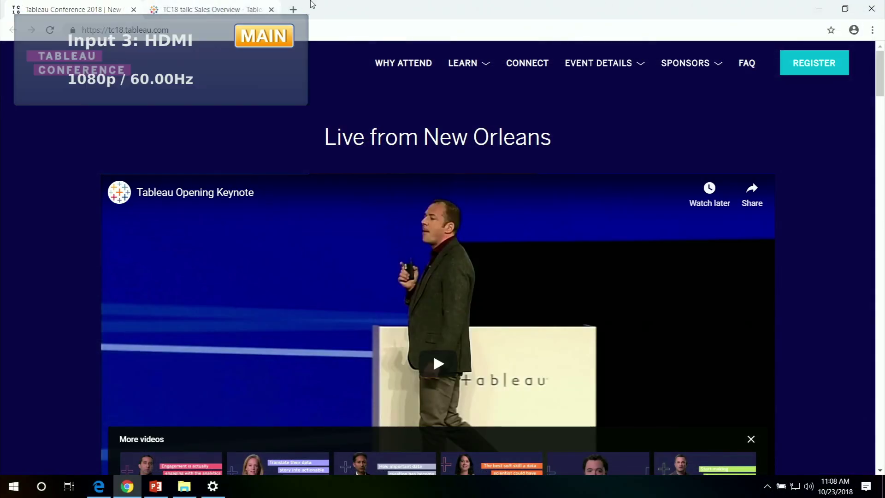
# Reload the Sales Overview tab and open the TC18 talk - after workbook from the Dashboard Cerberus project
pyautogui.click(180, 10)
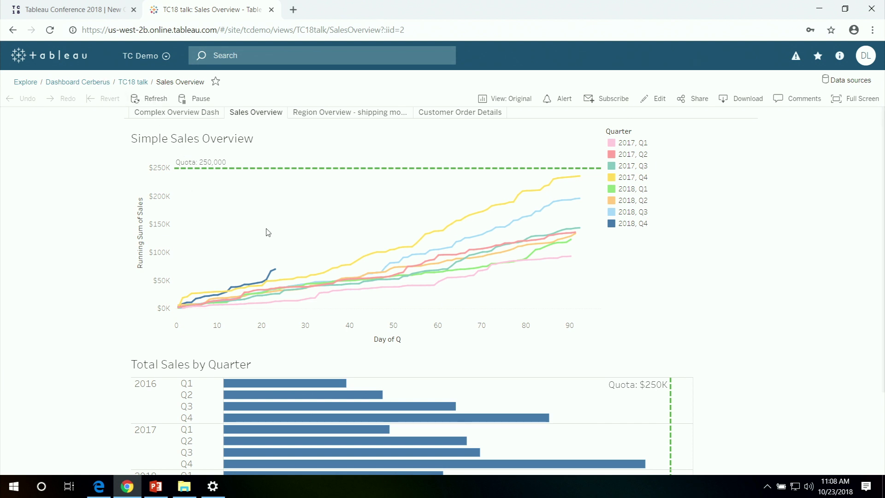
pyautogui.click(50, 31)
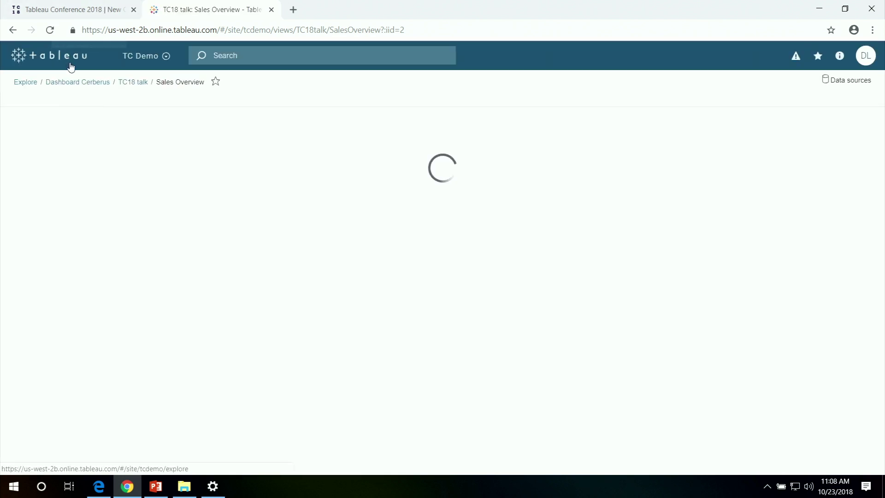
pyautogui.click(85, 81)
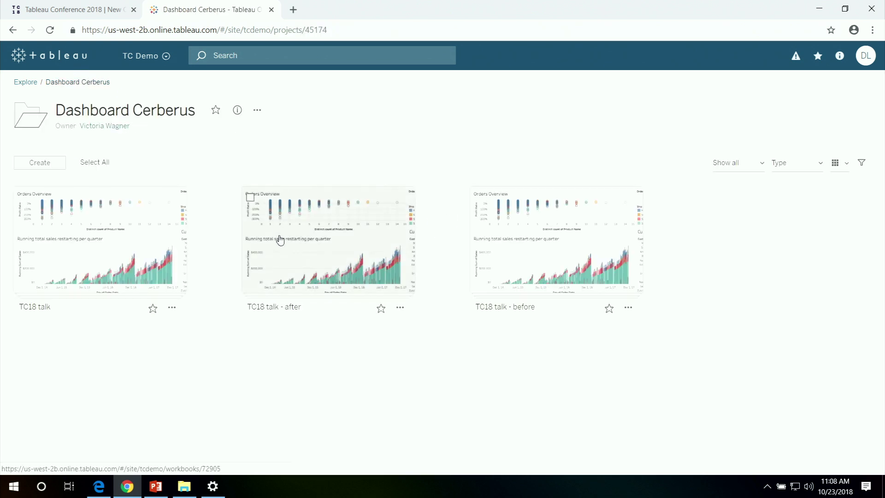
pyautogui.click(280, 240)
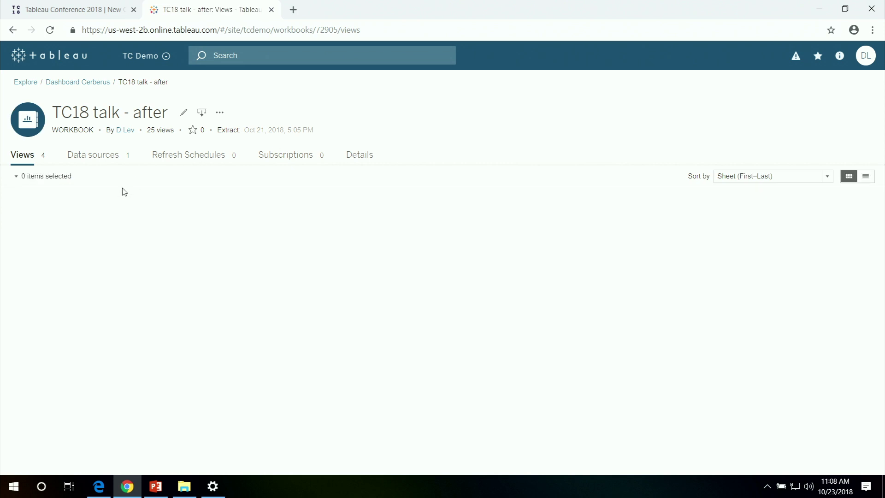
# Go from Complex Overview Dash through Sales Overview to the Region Overview - shipping mode dashboard
pyautogui.click(109, 234)
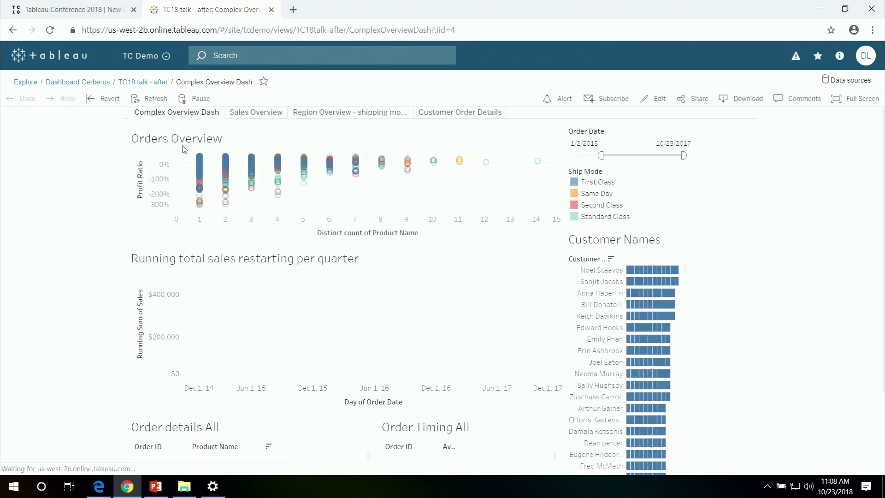
pyautogui.click(250, 113)
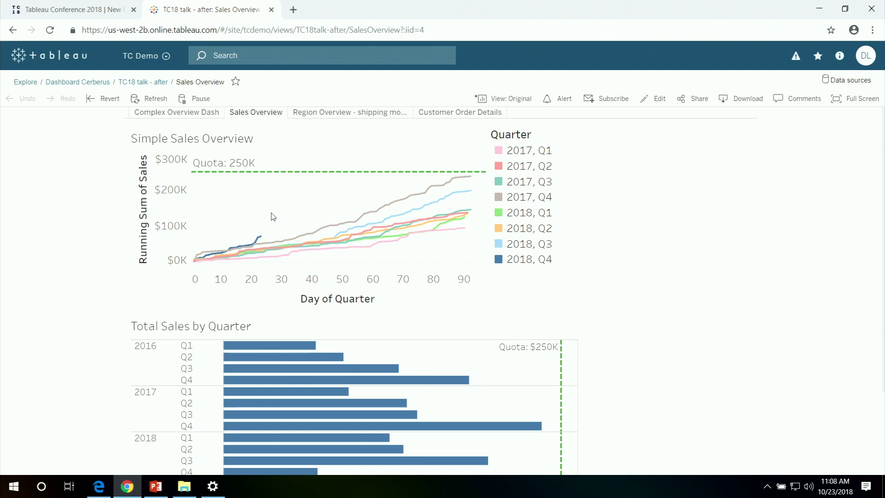
pyautogui.click(312, 116)
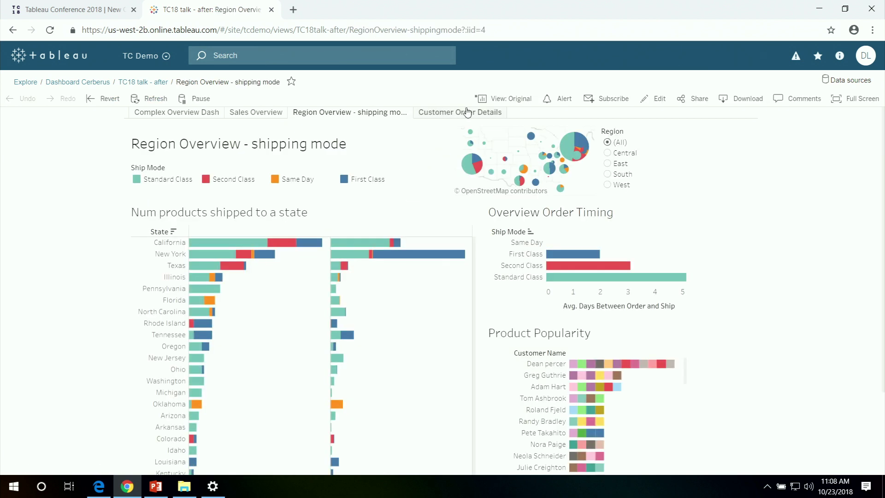
# Set the Region filter radio button to East, passing briefly through Central
pyautogui.click(607, 153)
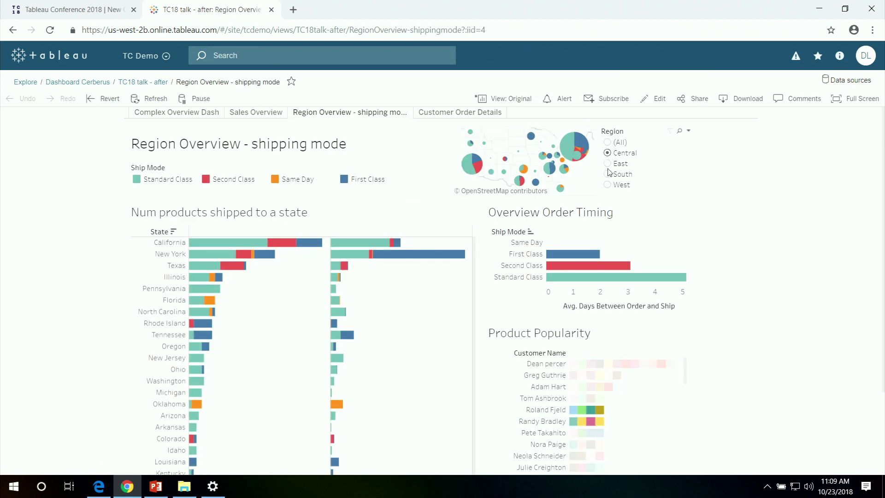
pyautogui.click(607, 163)
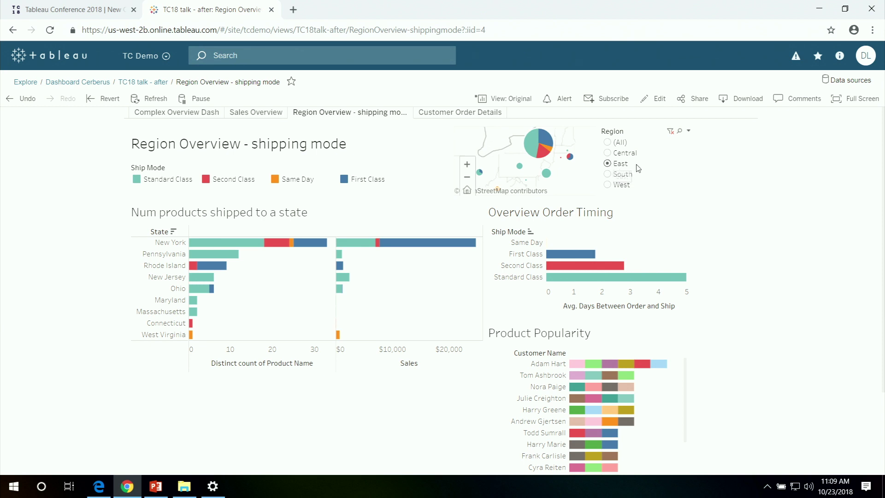
# Save a custom view named 'East', marked as my default and public
pyautogui.click(504, 99)
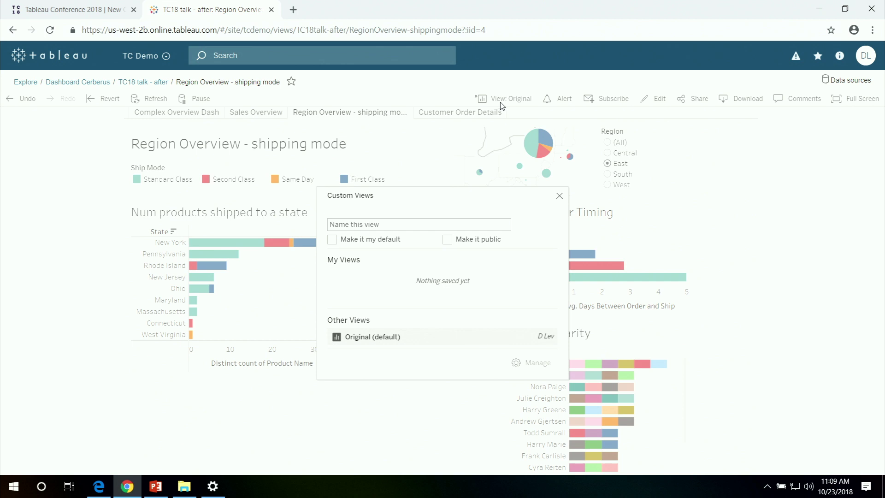
pyautogui.click(455, 224)
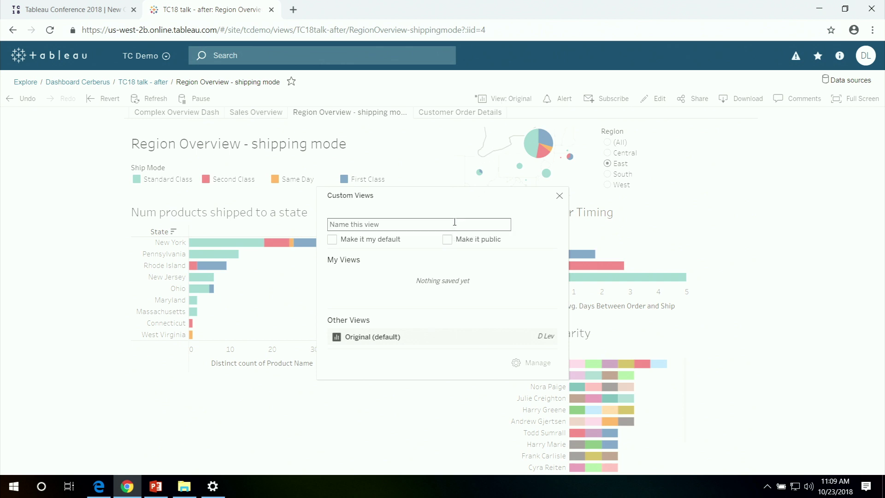
pyautogui.write('East')
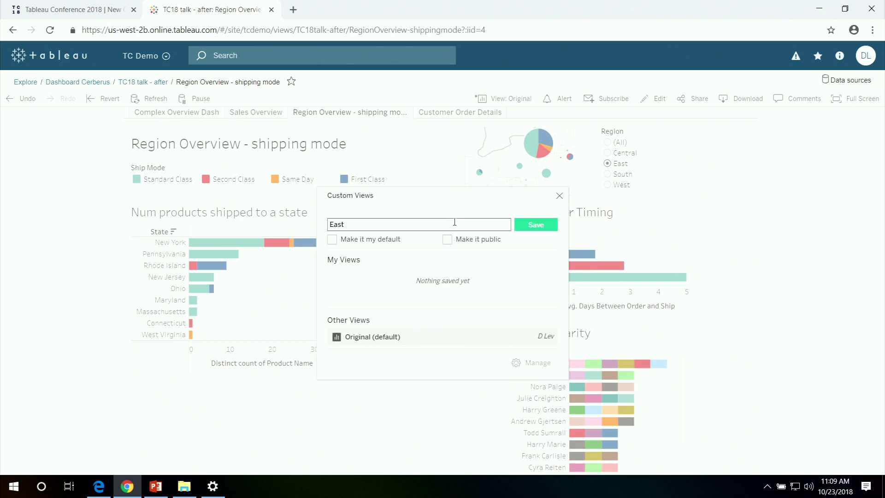
pyautogui.click(332, 239)
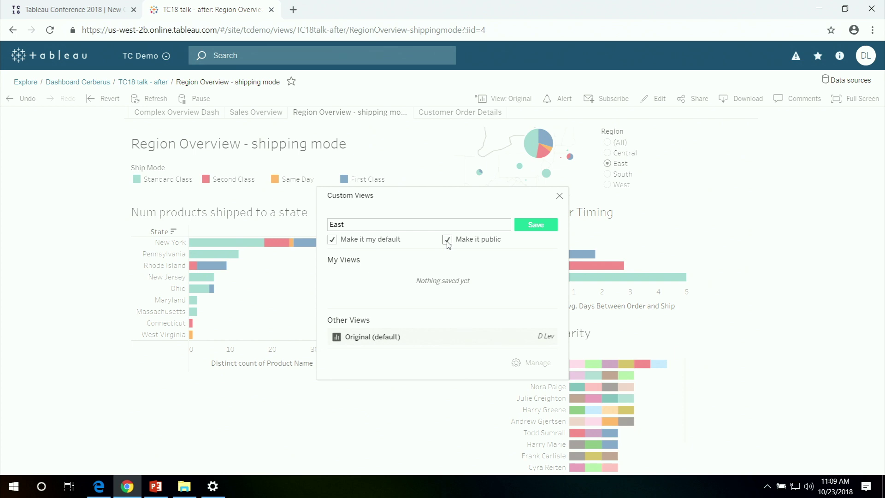
pyautogui.click(539, 228)
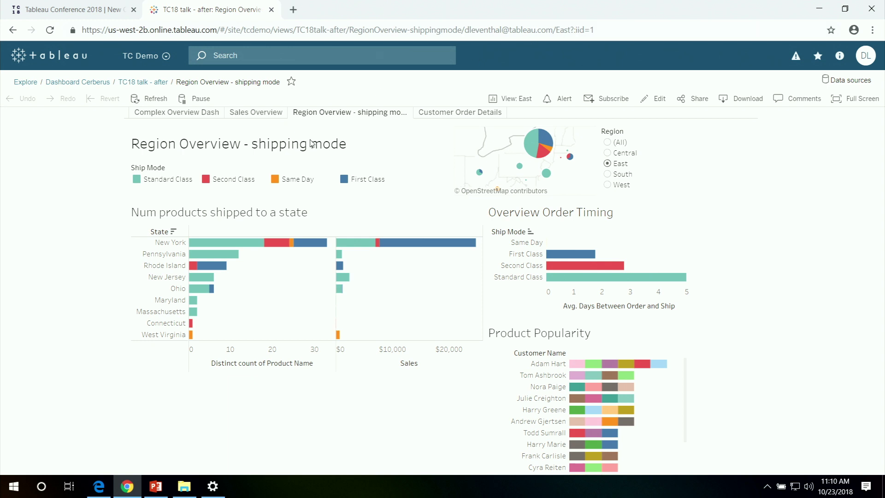
# Highlight New York in the Num products shipped to a state chart
pyautogui.click(170, 243)
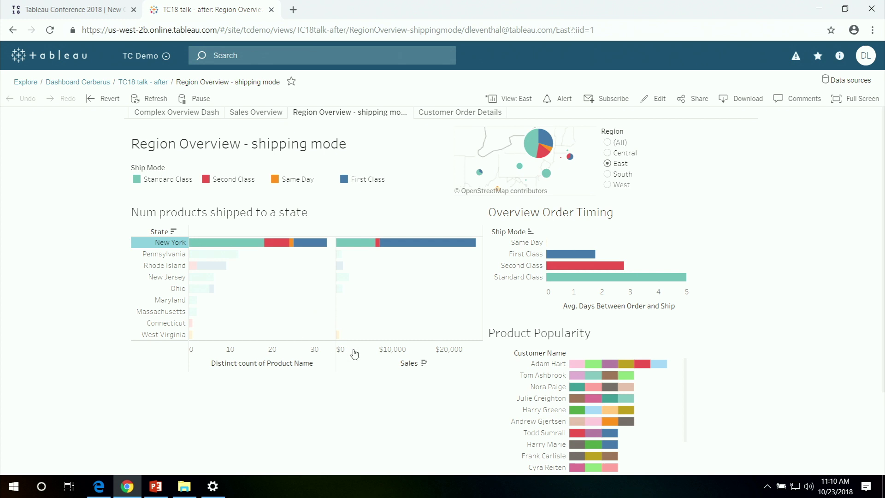
pyautogui.click(793, 99)
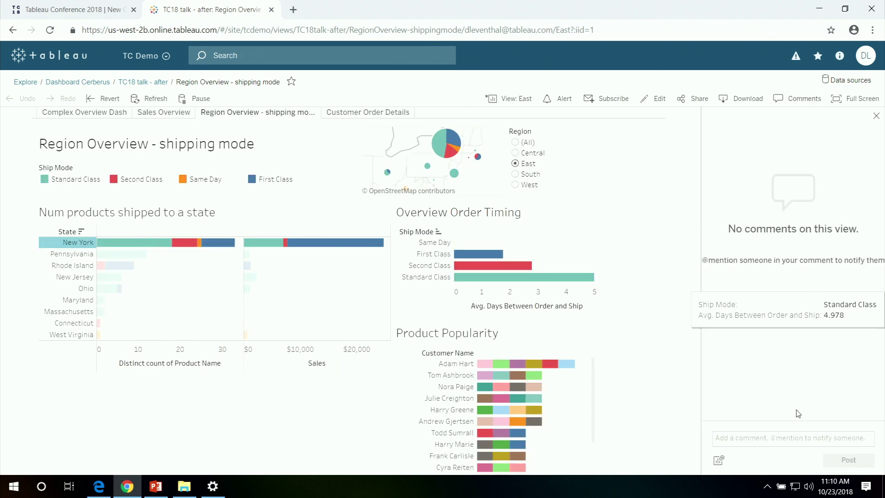
pyautogui.click(720, 462)
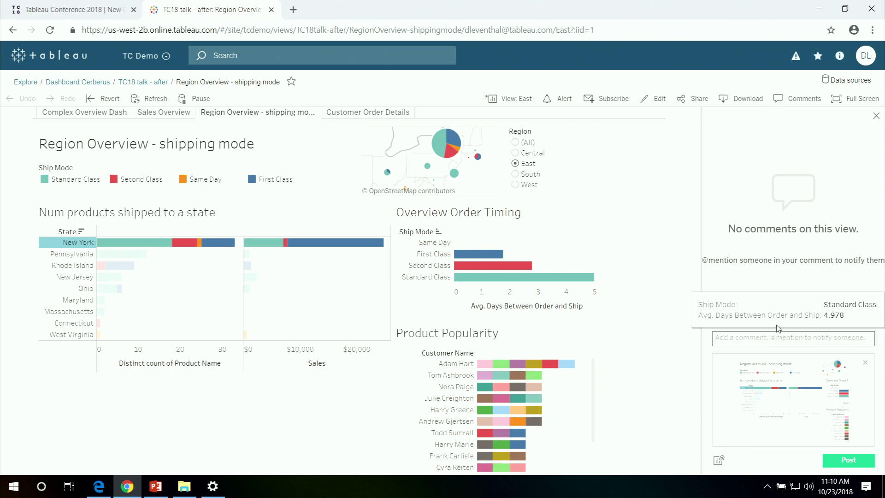
pyautogui.write('Hi, @crai')
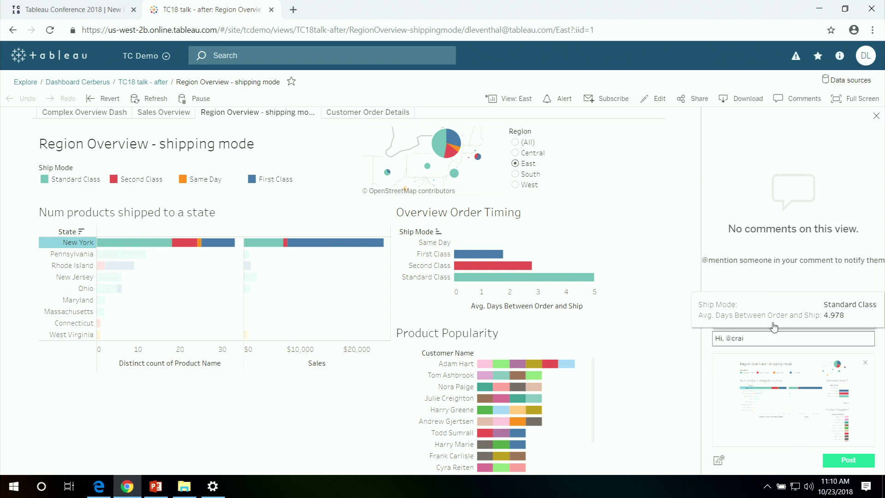
pyautogui.press('Return')
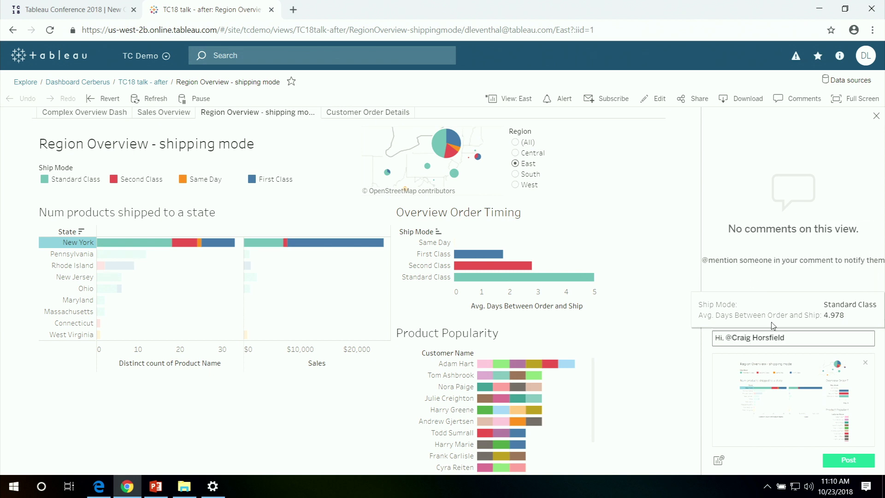
pyautogui.write("what's going on in NY?")
pyautogui.click(851, 459)
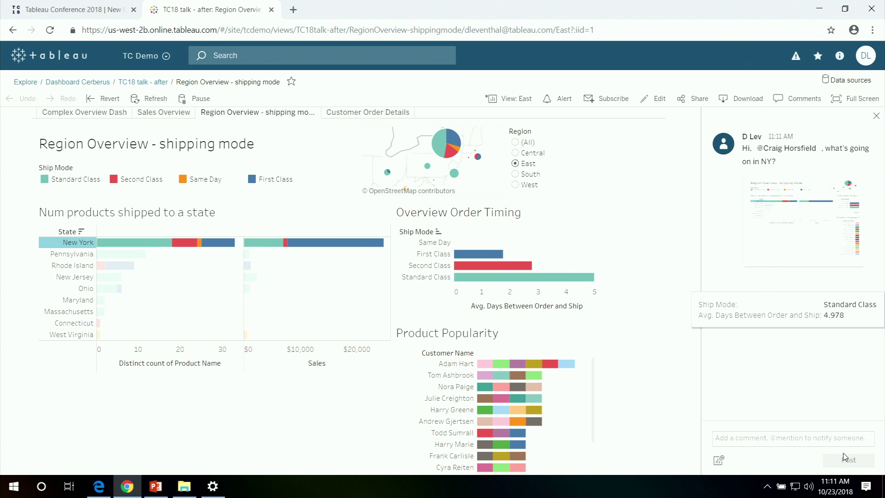
# Close the Comments panel
pyautogui.click(877, 116)
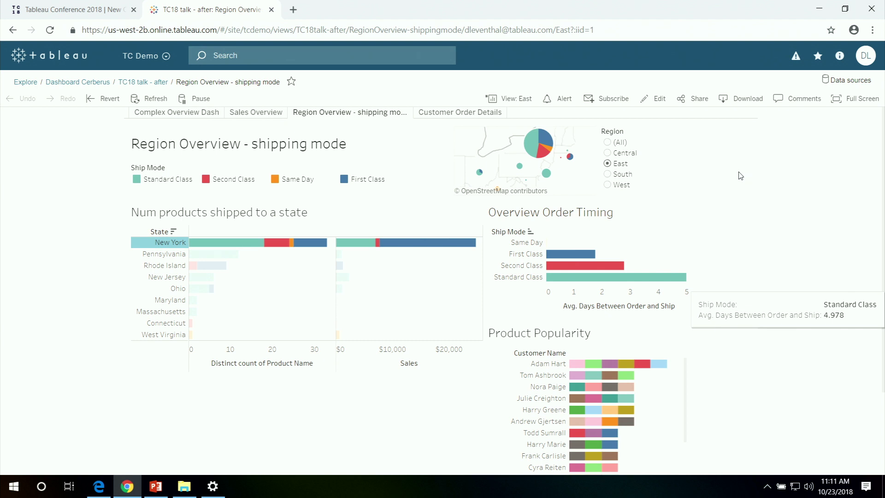
# Start a subscription and set its schedule to repeat weekly at 07:15
pyautogui.click(619, 101)
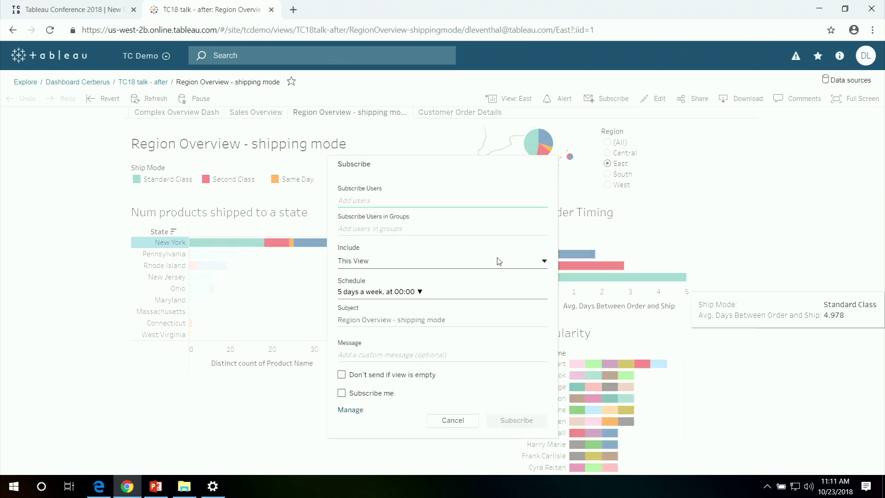
pyautogui.click(388, 279)
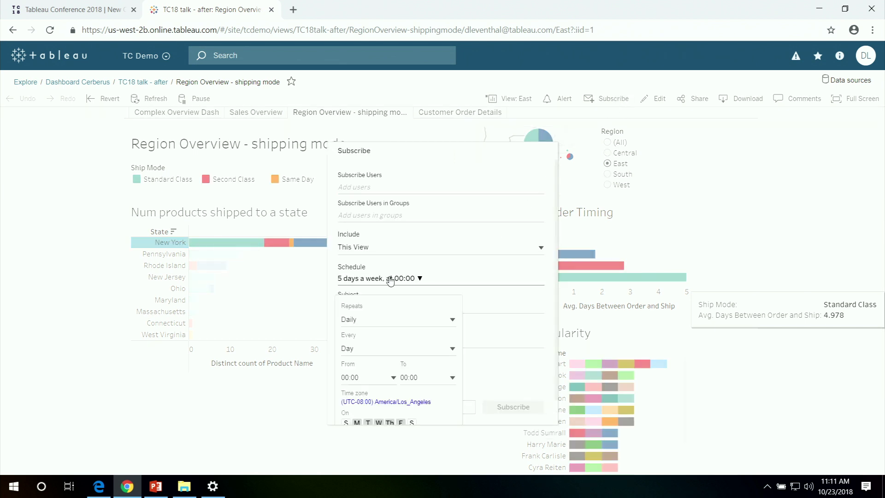
pyautogui.click(379, 320)
pyautogui.click(383, 362)
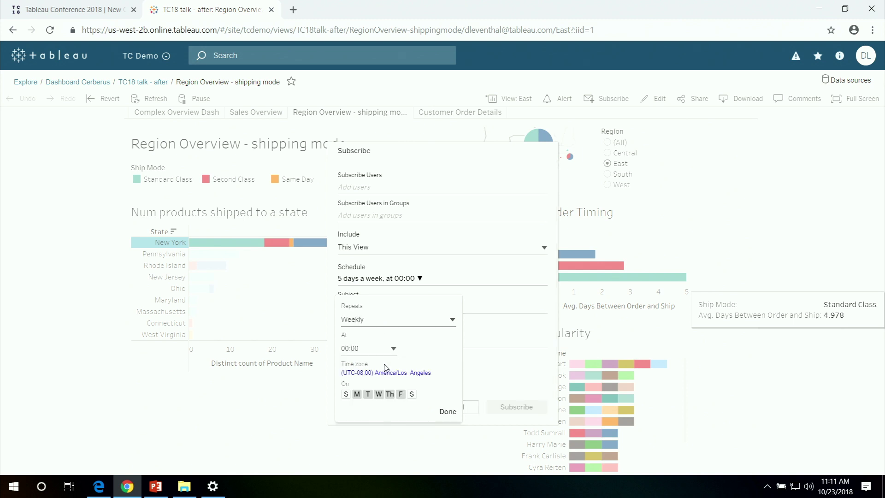
pyautogui.click(376, 351)
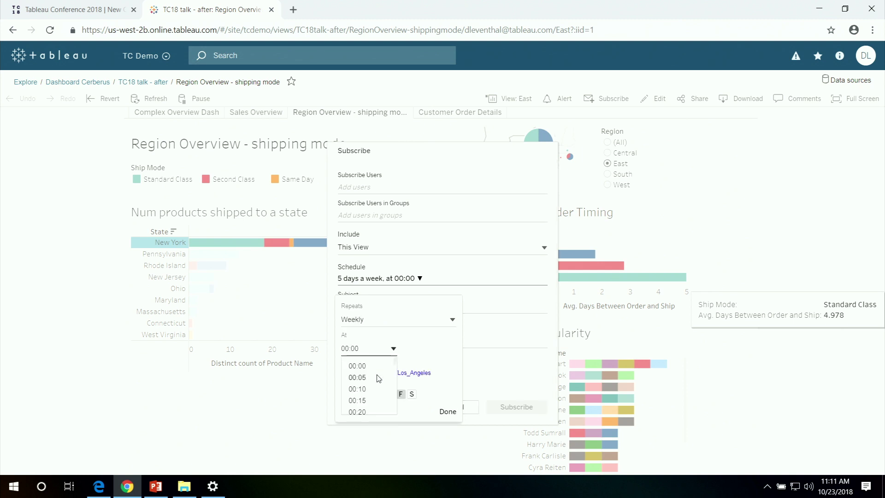
pyautogui.scroll(-5, 378, 379)
pyautogui.scroll(-8, 378, 379)
pyautogui.scroll(-5, 379, 379)
pyautogui.scroll(-4, 378, 379)
pyautogui.click(373, 391)
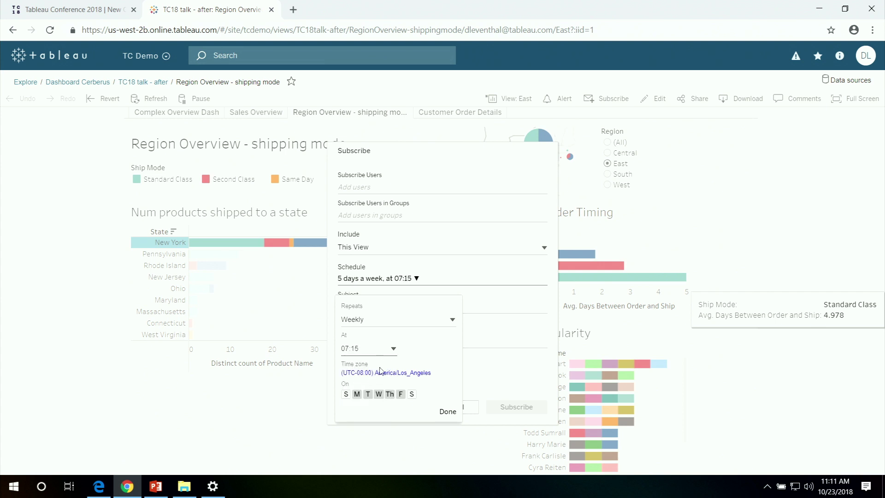
# Limit delivery to Mondays only, include myself, and create the subscription
pyautogui.click(368, 394)
pyautogui.click(379, 394)
pyautogui.click(389, 394)
pyautogui.click(401, 395)
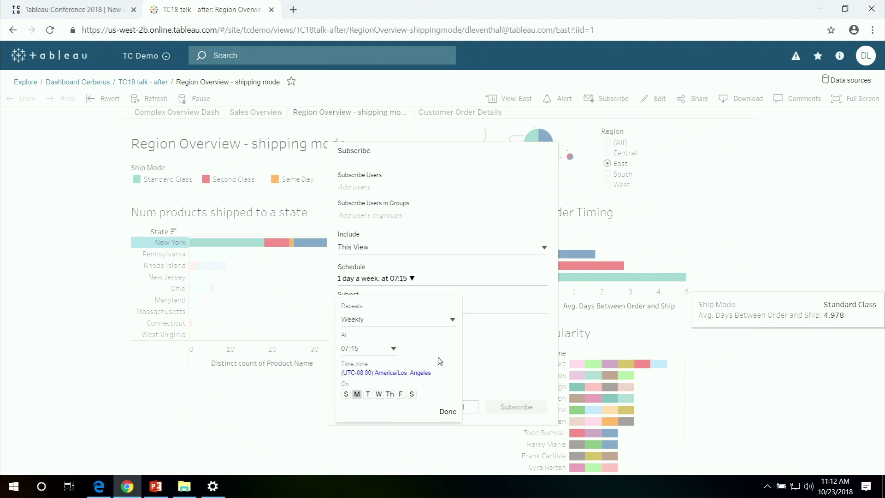
pyautogui.click(447, 412)
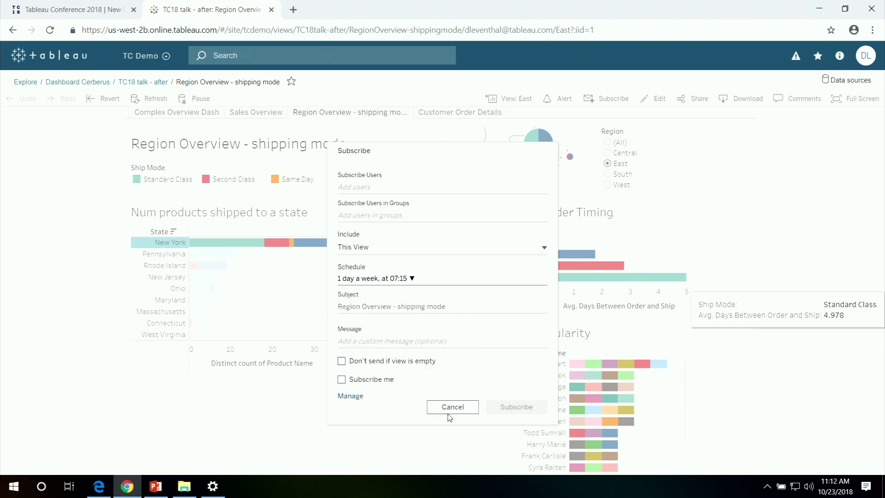
pyautogui.click(389, 382)
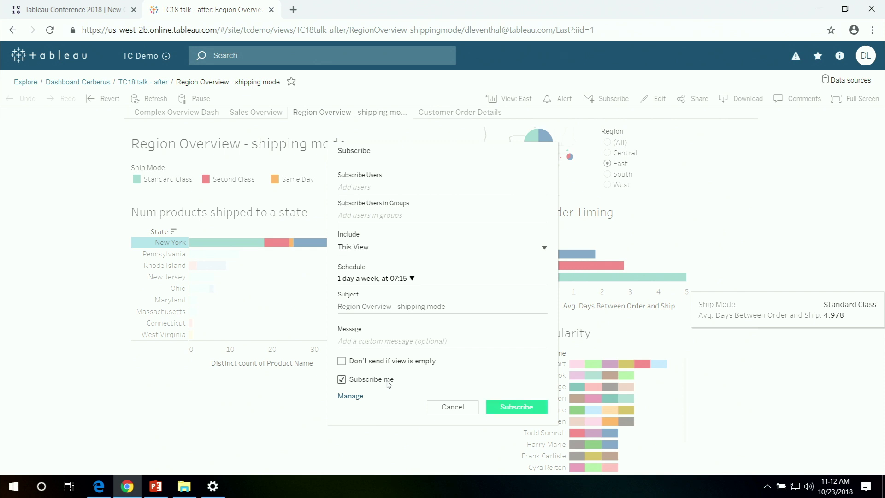
pyautogui.click(510, 410)
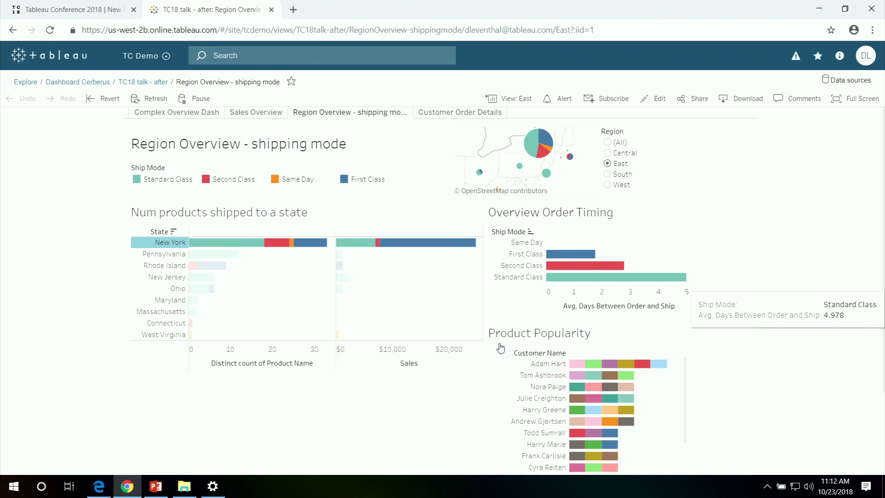
# On Sales Overview, keep only 2018, Q4 and select the Running Sum of Sales axis
pyautogui.click(257, 116)
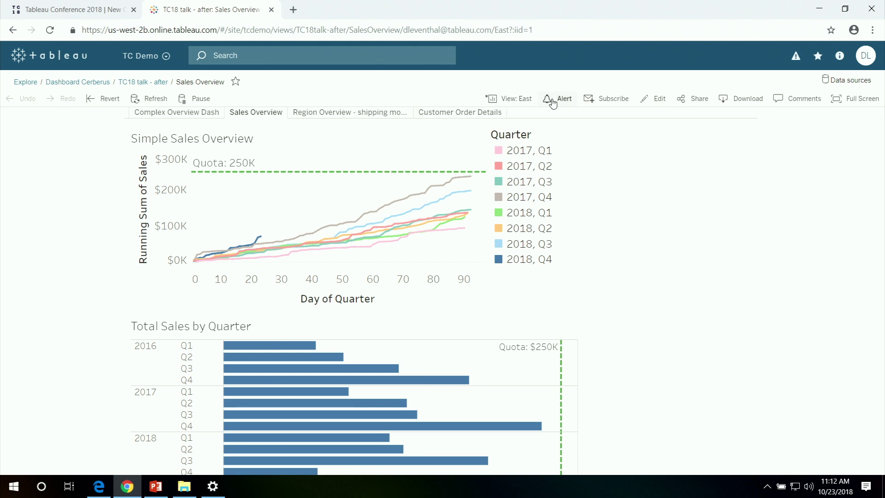
pyautogui.click(517, 267)
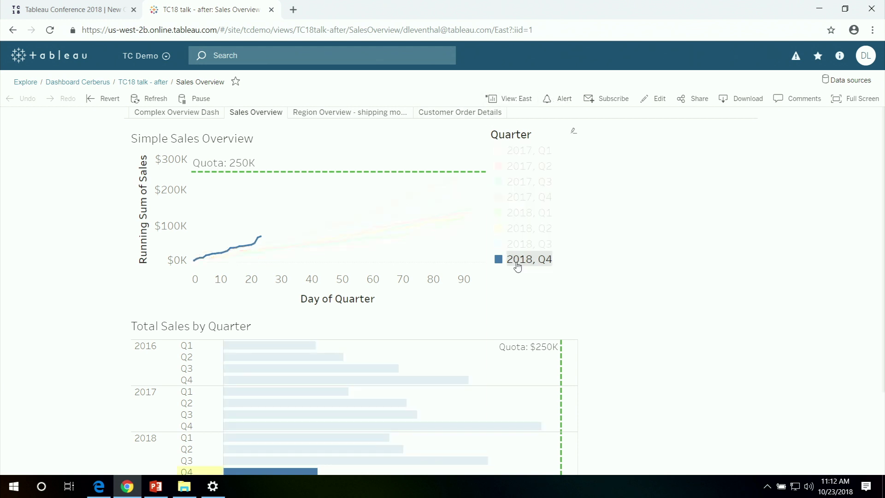
pyautogui.click(555, 280)
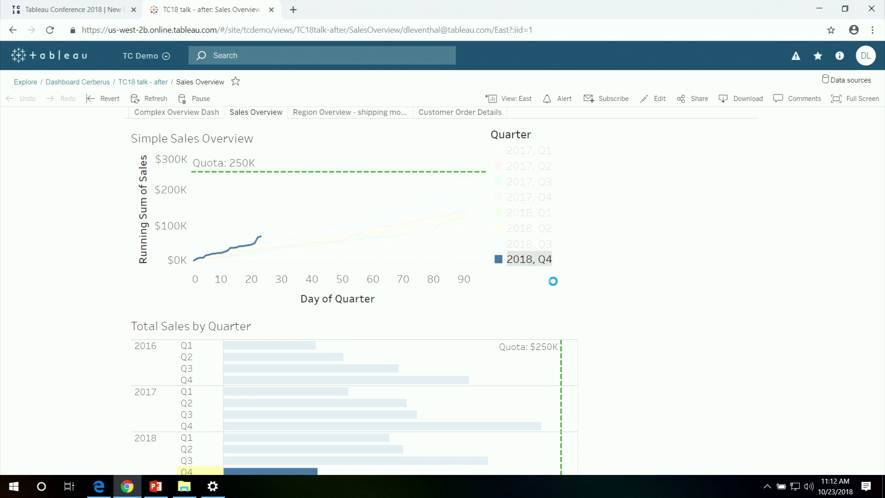
pyautogui.click(183, 212)
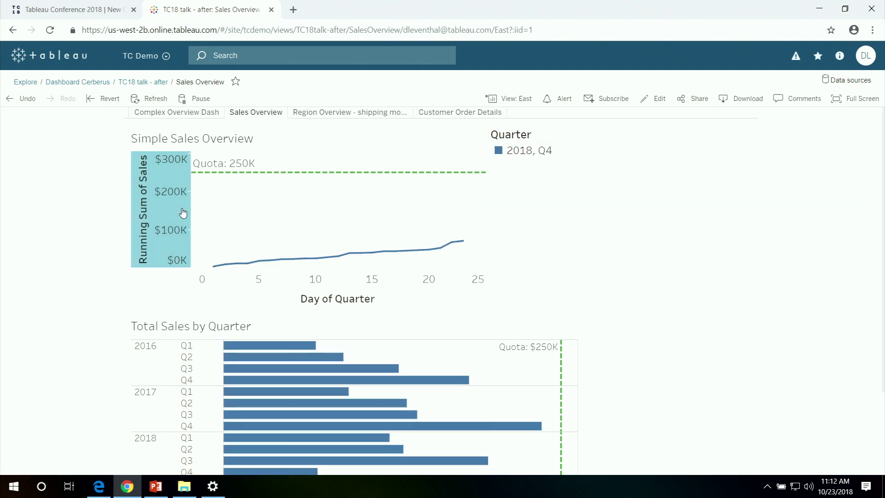
# Create an alert emailing once when Running Sum of Sales reaches 250,000 or more
pyautogui.click(548, 98)
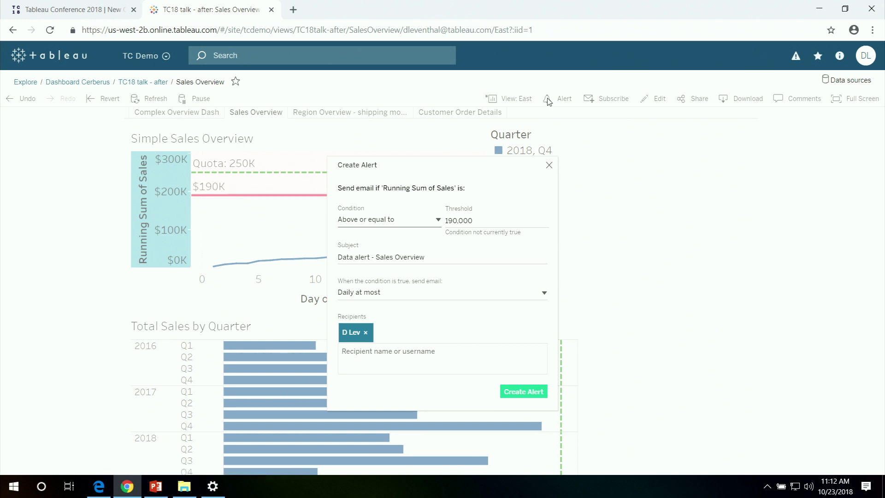
pyautogui.click(454, 221)
pyautogui.moveTo(454, 220); pyautogui.dragTo(445, 221)
pyautogui.write('25')
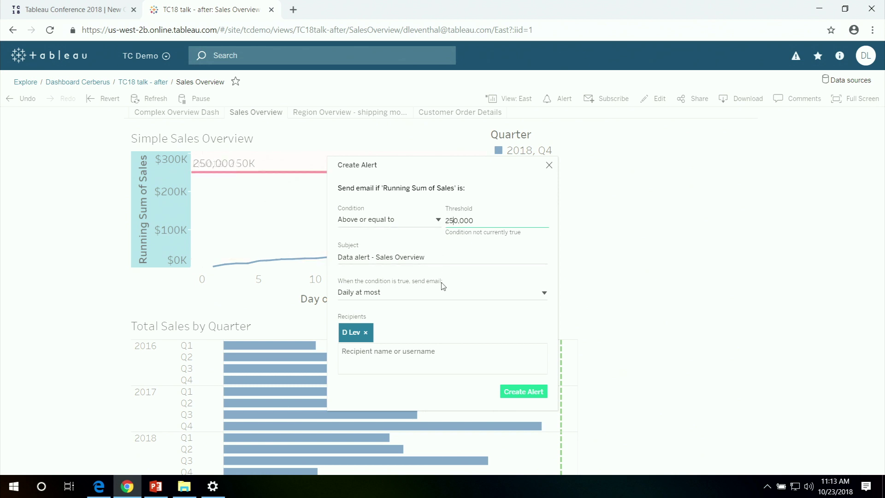
pyautogui.click(442, 295)
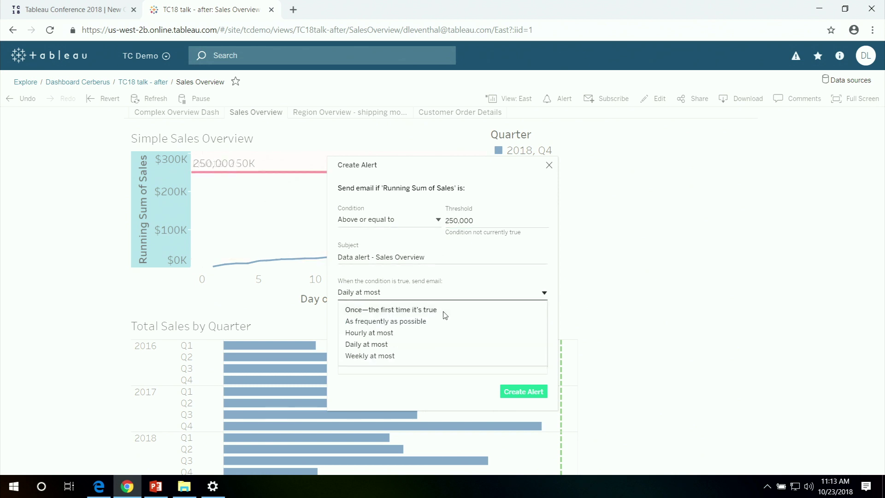
pyautogui.click(445, 310)
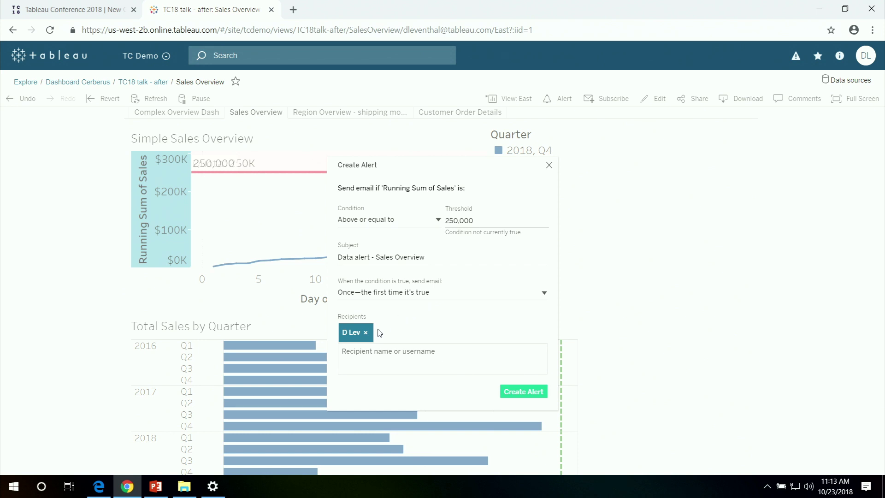
pyautogui.click(523, 393)
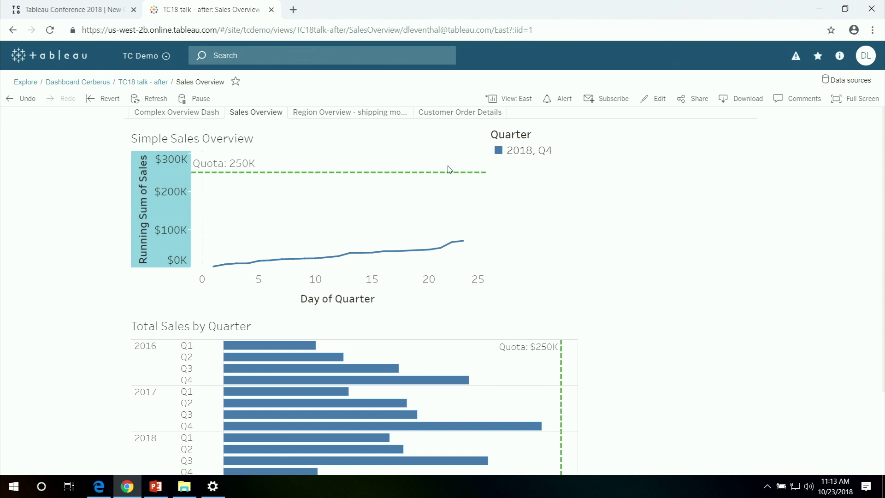
# Revert the Sales Overview to show all eight quarters and display it full screen
pyautogui.click(102, 99)
pyautogui.click(89, 142)
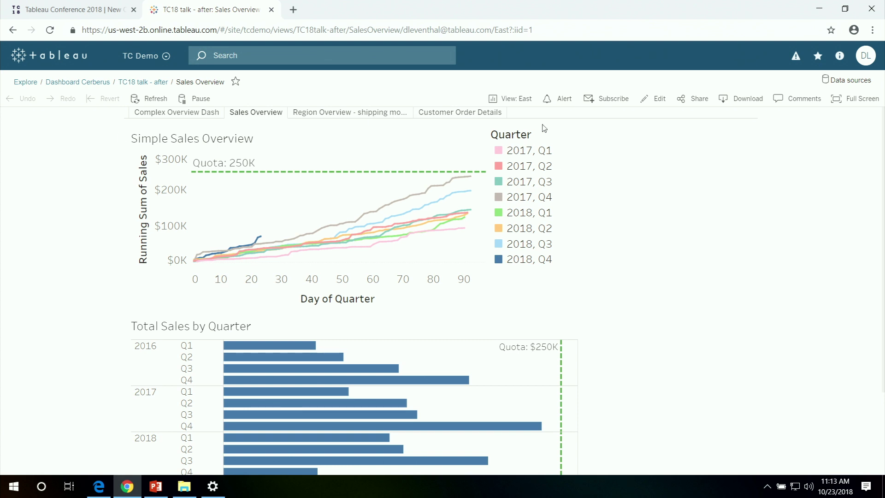
pyautogui.click(857, 100)
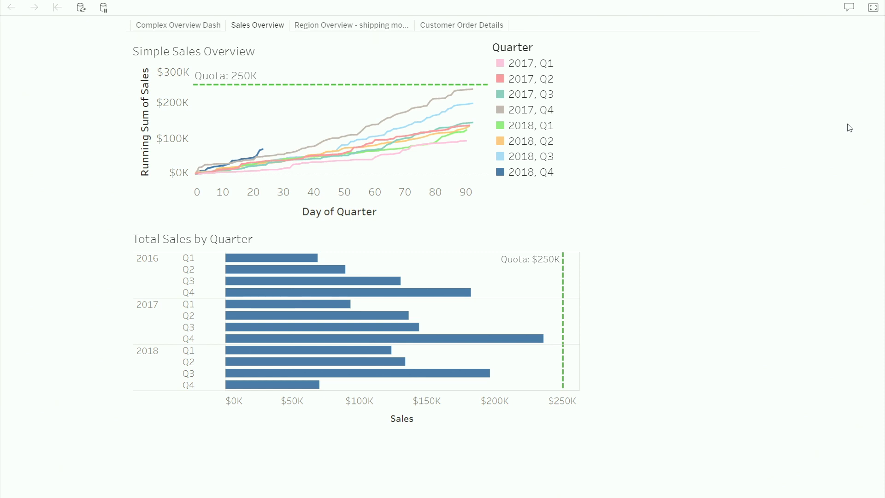
# Exit full screen so the Sales Overview returns to the browser page
pyautogui.press('Escape')
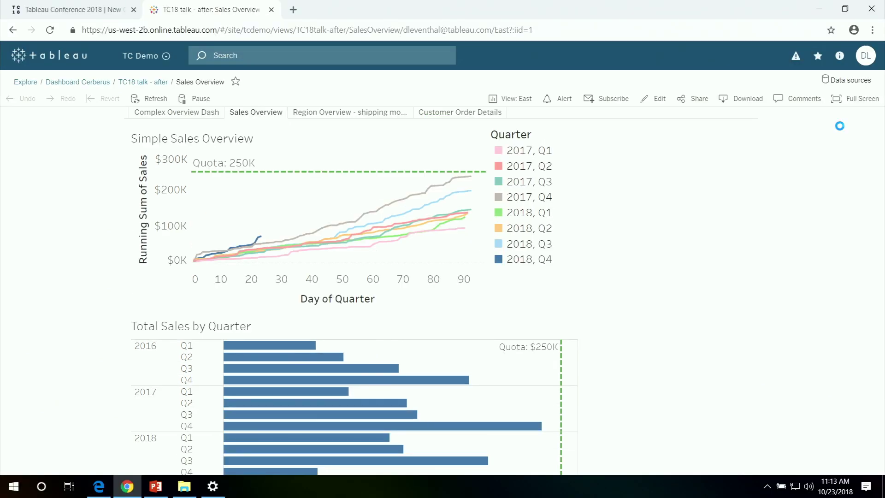